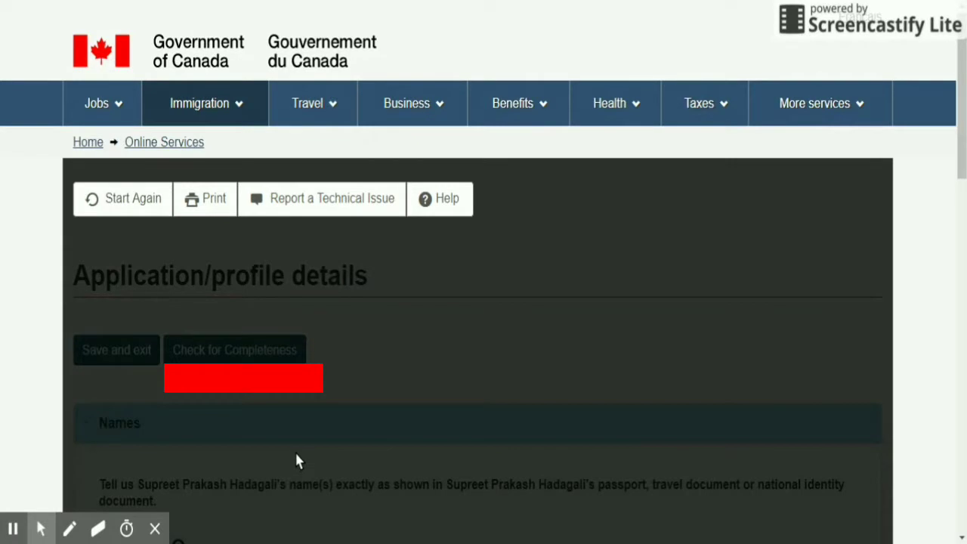
Revisit and save the Names section, returning to Personal description.
scroll(416, 408, "down", 4)
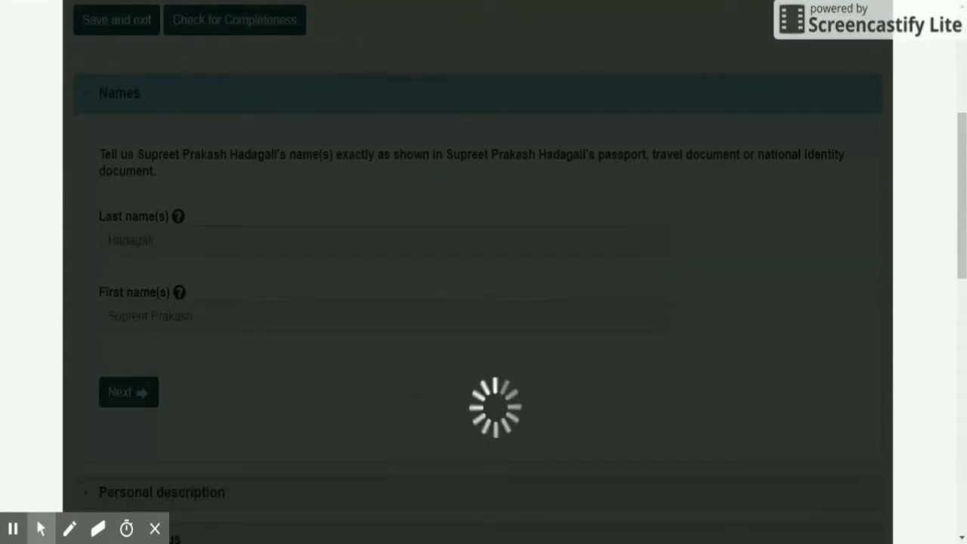
scroll(370, 401, "down", 1)
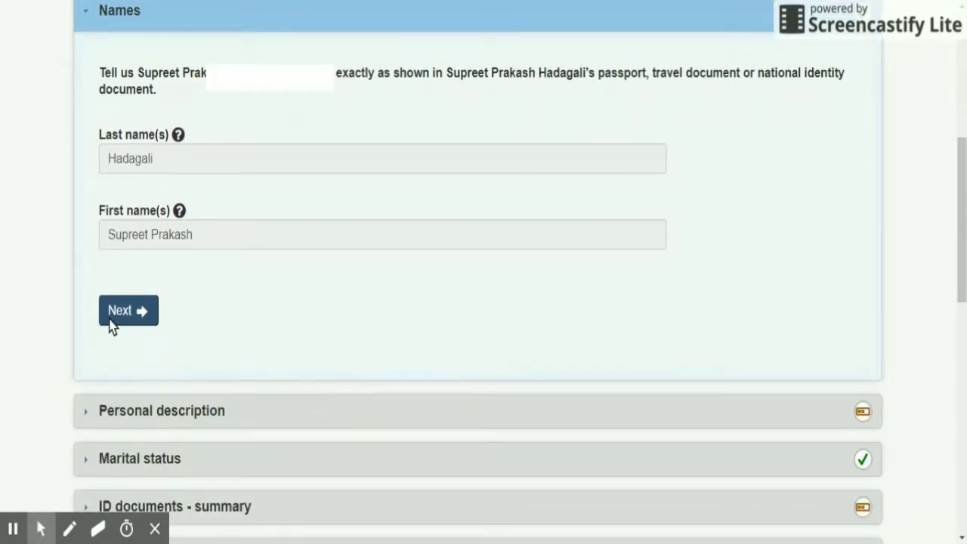
scroll(226, 324, "down", 2)
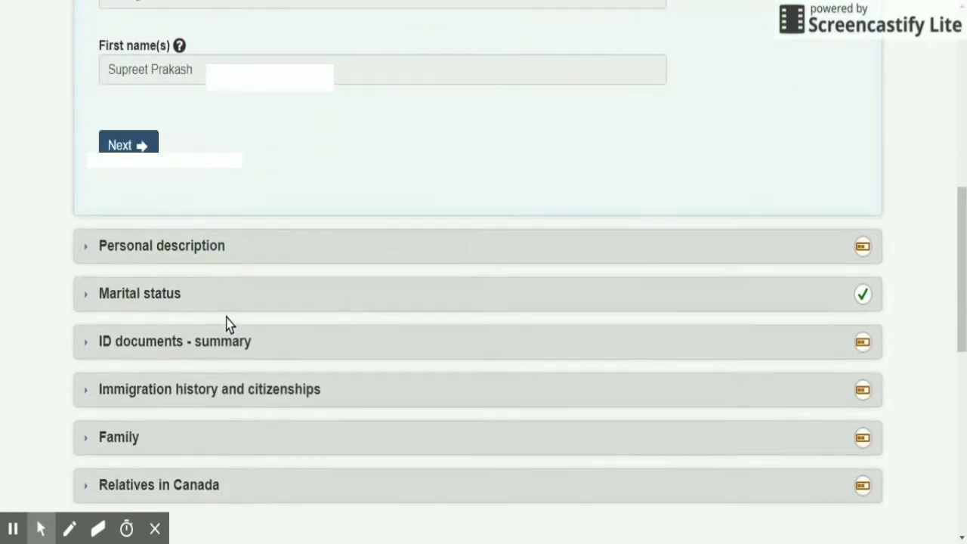
left_click(87, 256)
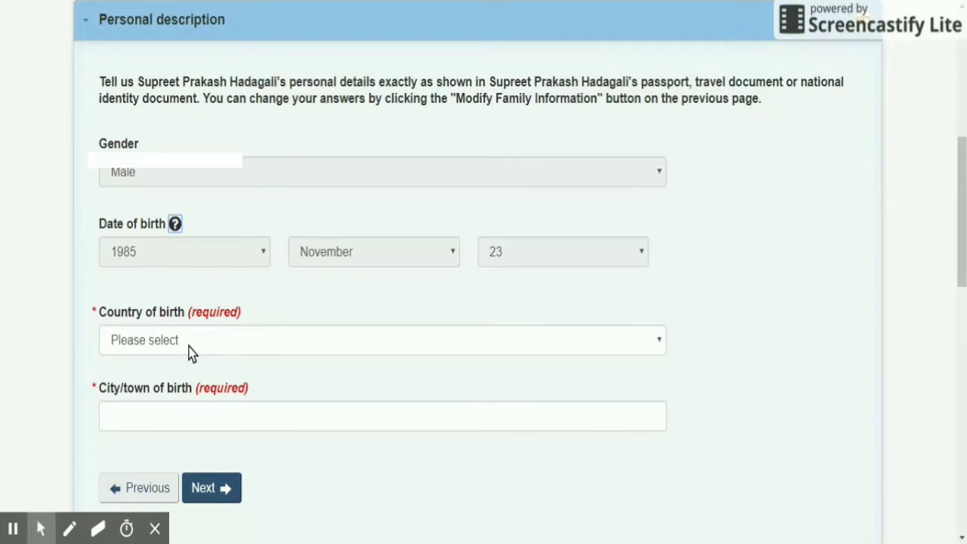
left_click(282, 352)
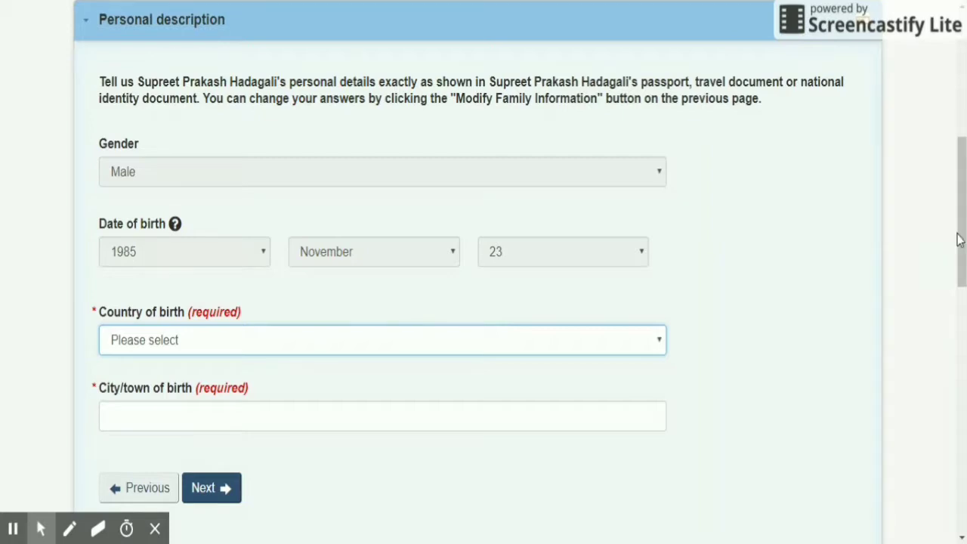
left_click(932, 222)
scroll(932, 222, "up", 5)
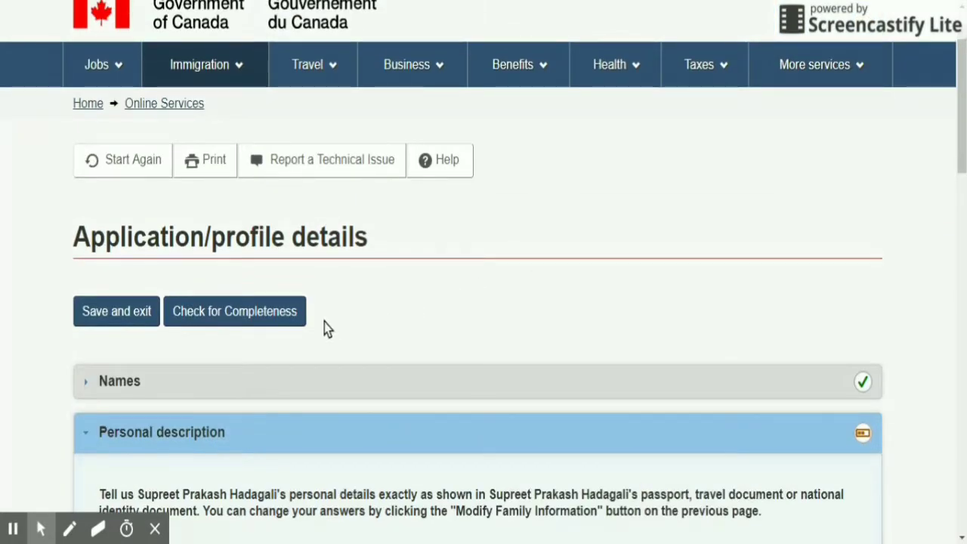
left_click(309, 380)
scroll(358, 380, "down", 5)
scroll(168, 201, "down", 2)
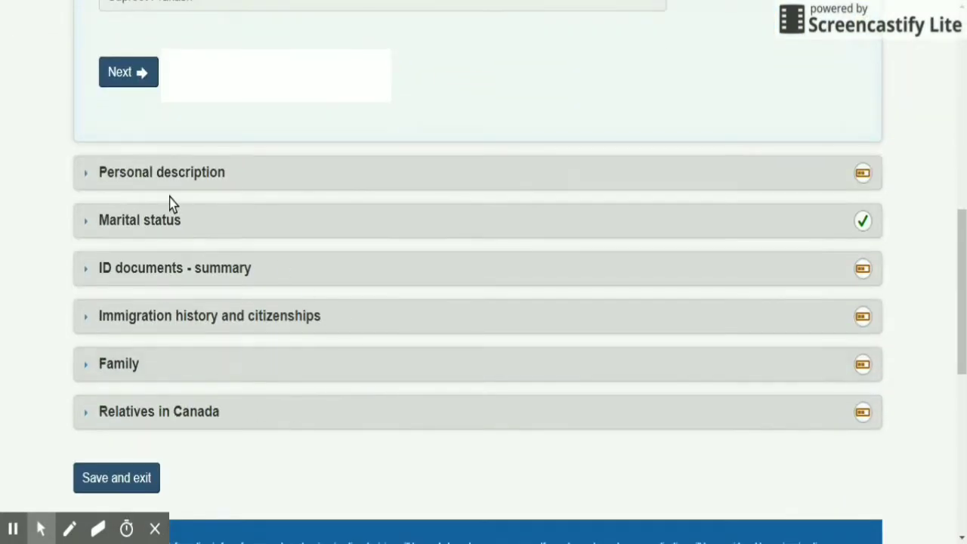
scroll(168, 211, "up", 3)
left_click(142, 240)
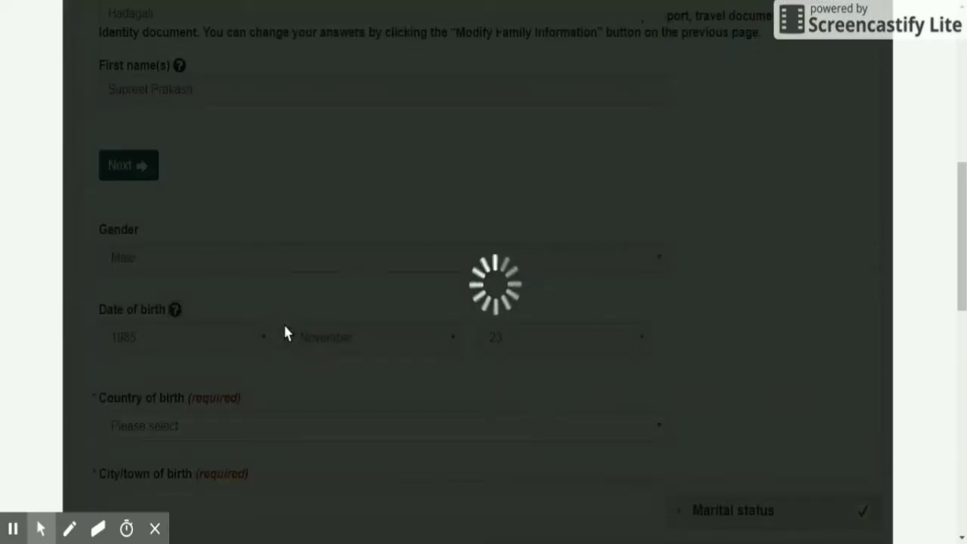
scroll(273, 295, "up", 1)
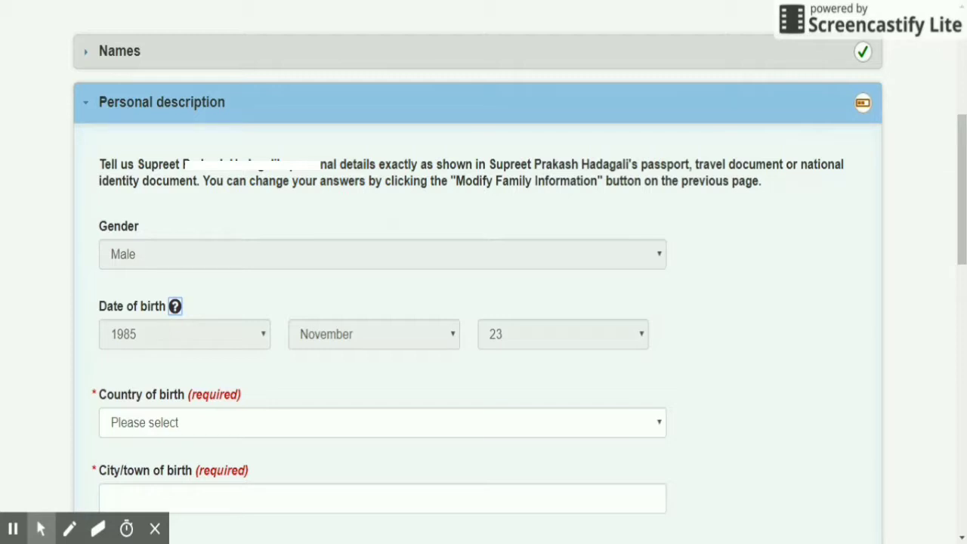
Set country of birth to India and city of birth to Hubli, then continue.
left_click(202, 422)
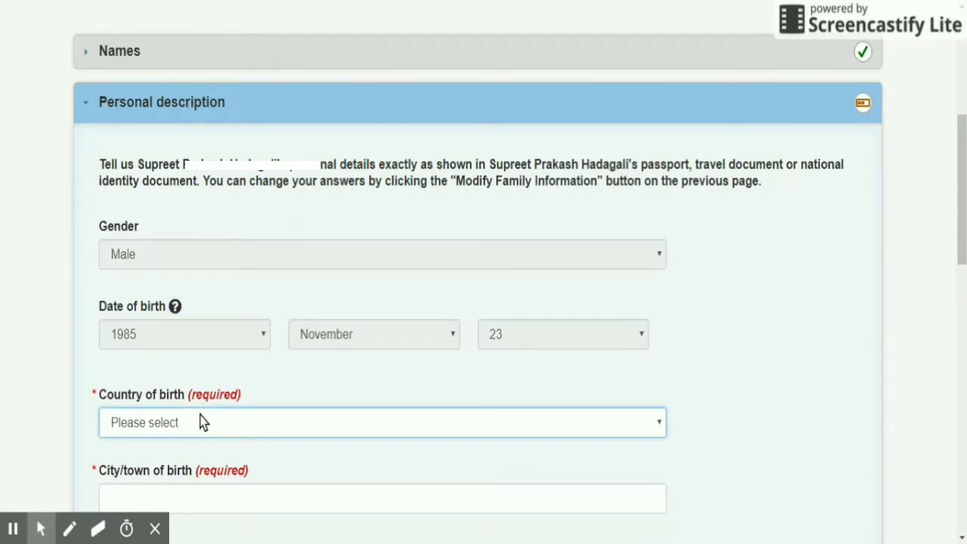
type("in")
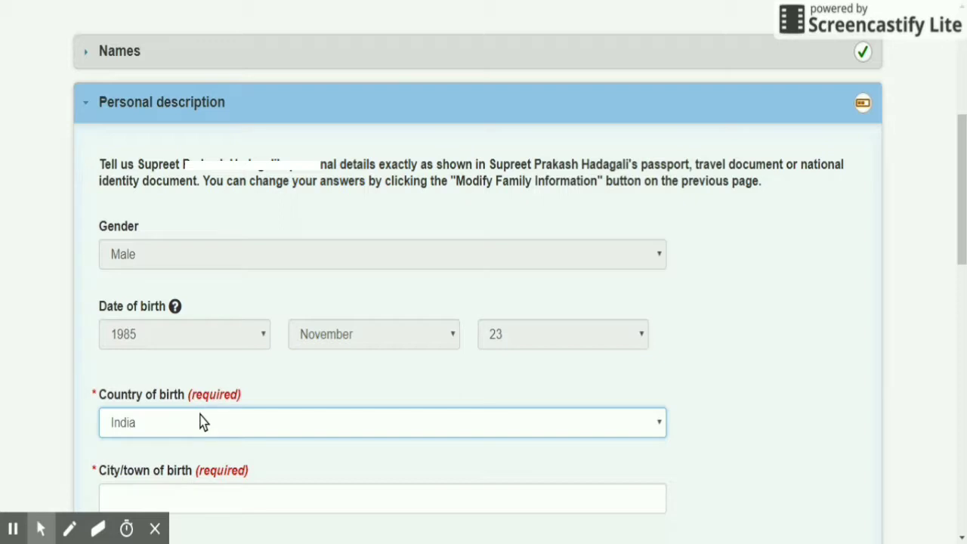
scroll(202, 423, "down", 2)
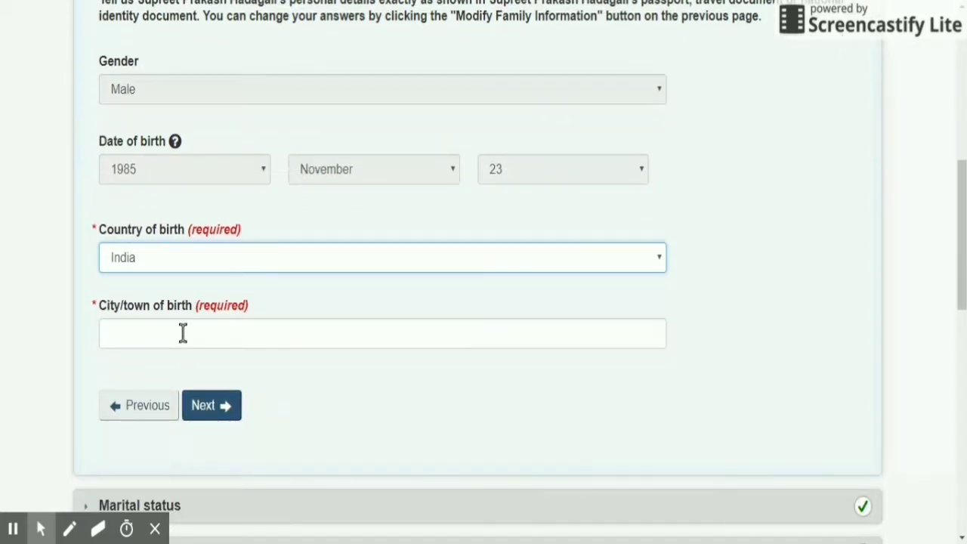
left_click(183, 333)
type("H")
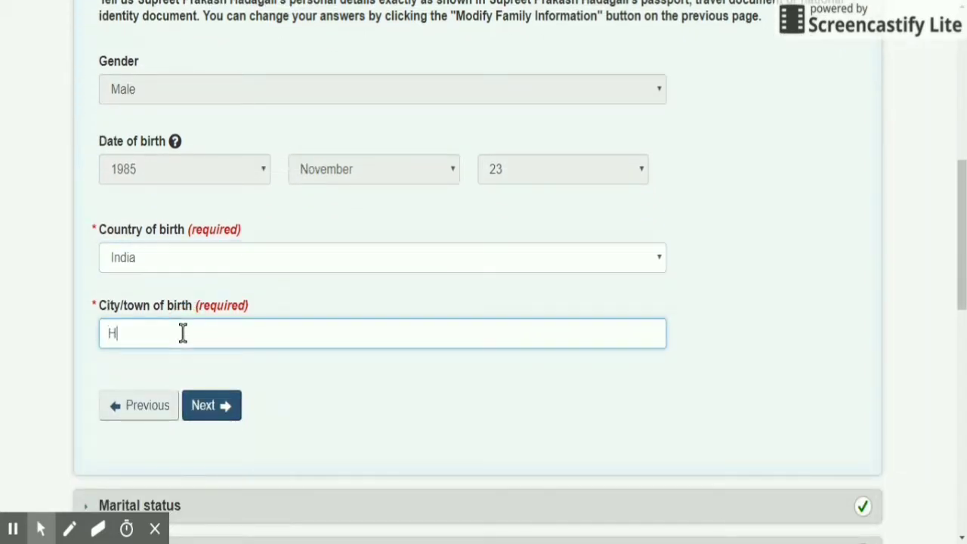
type("ubli")
scroll(179, 324, "down", 1)
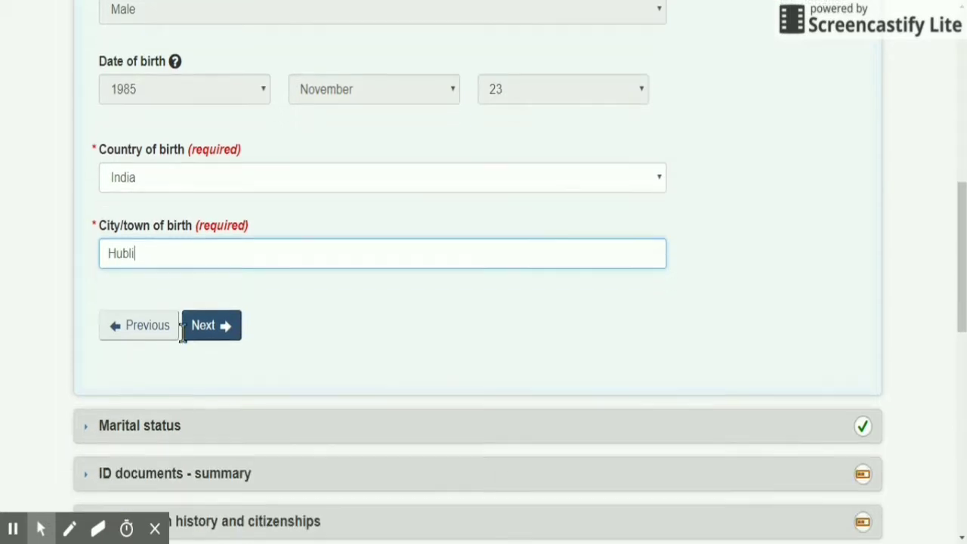
left_click(198, 326)
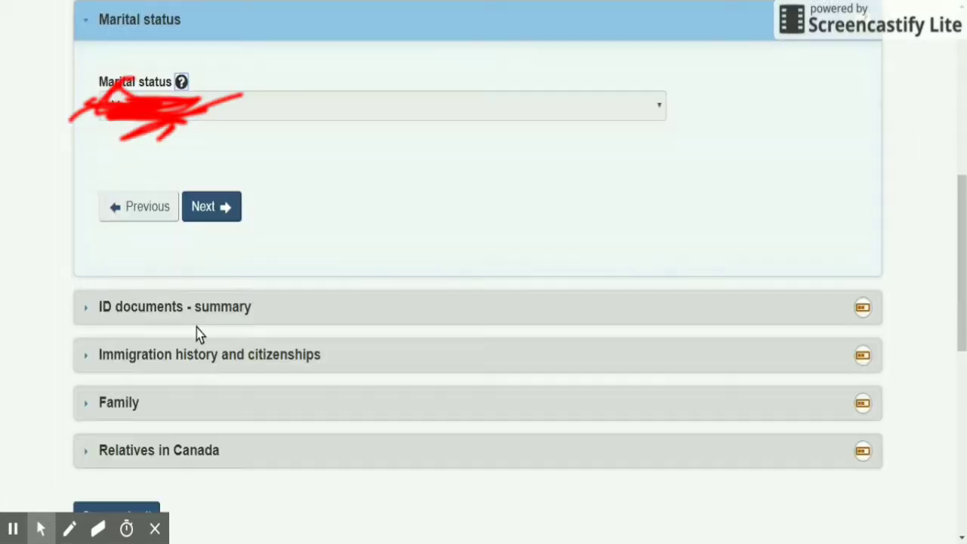
Answer Yes to having a passport, keeping Passport/travel document as the ID type.
left_click(216, 207)
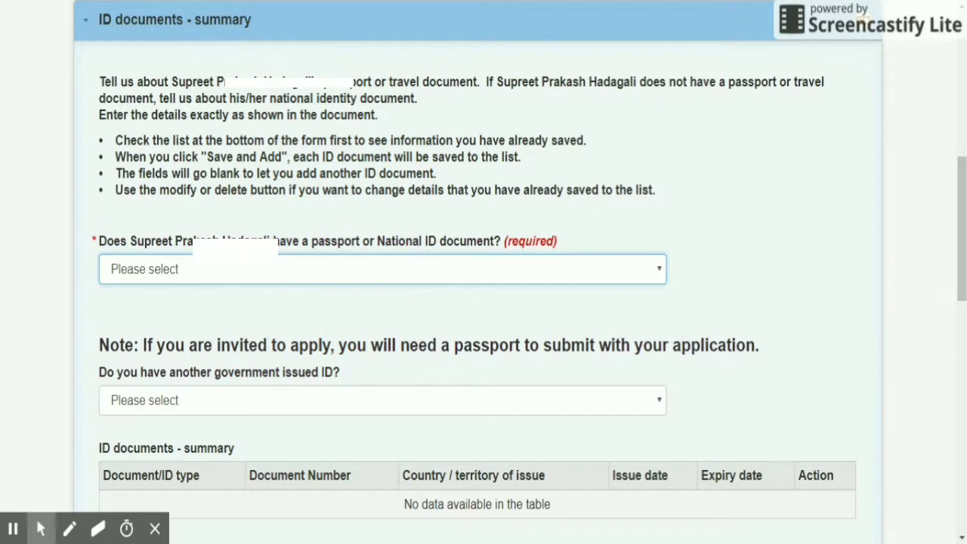
left_click(272, 276)
left_click(246, 306)
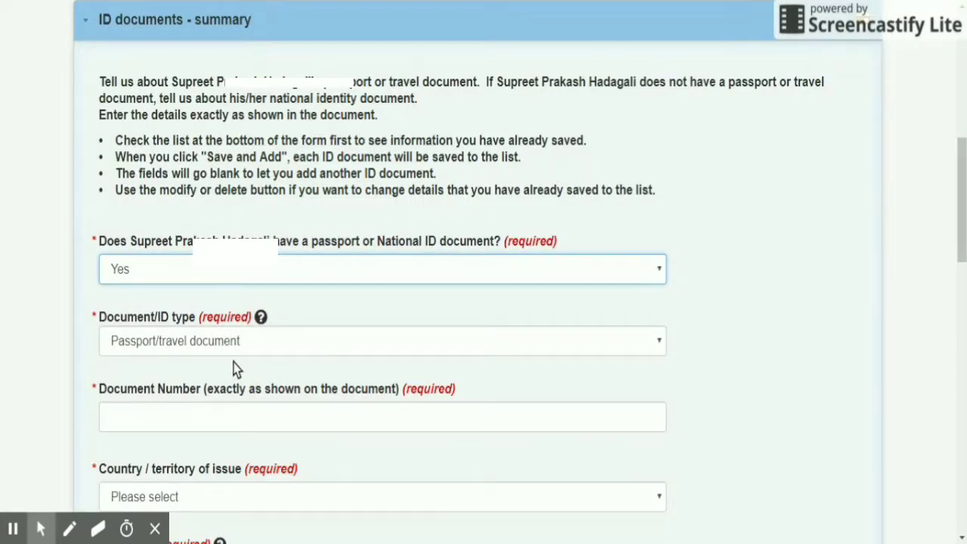
left_click(231, 348)
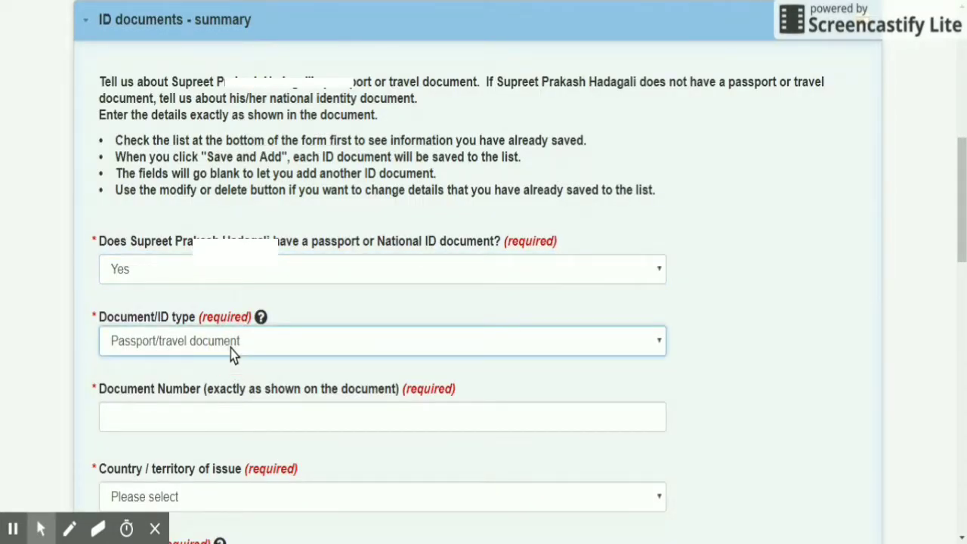
left_click(203, 409)
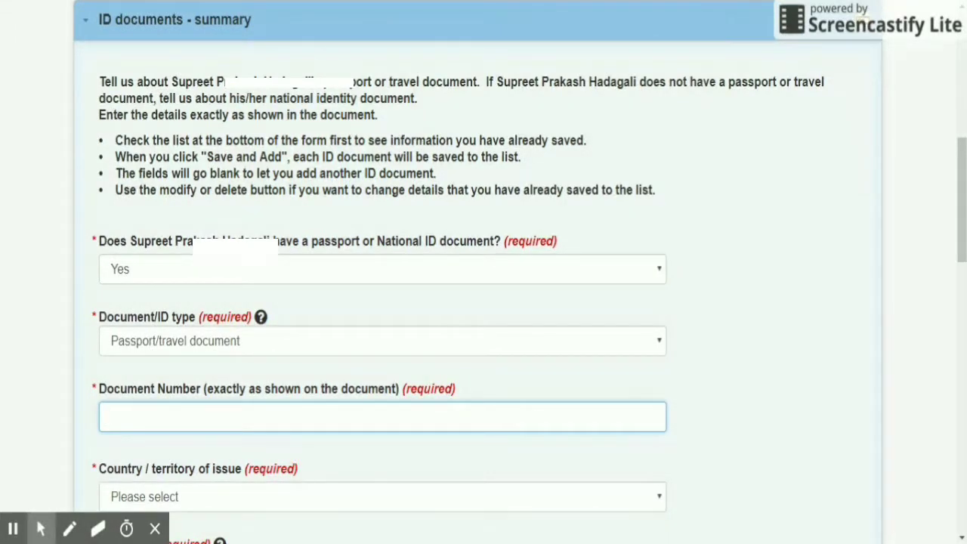
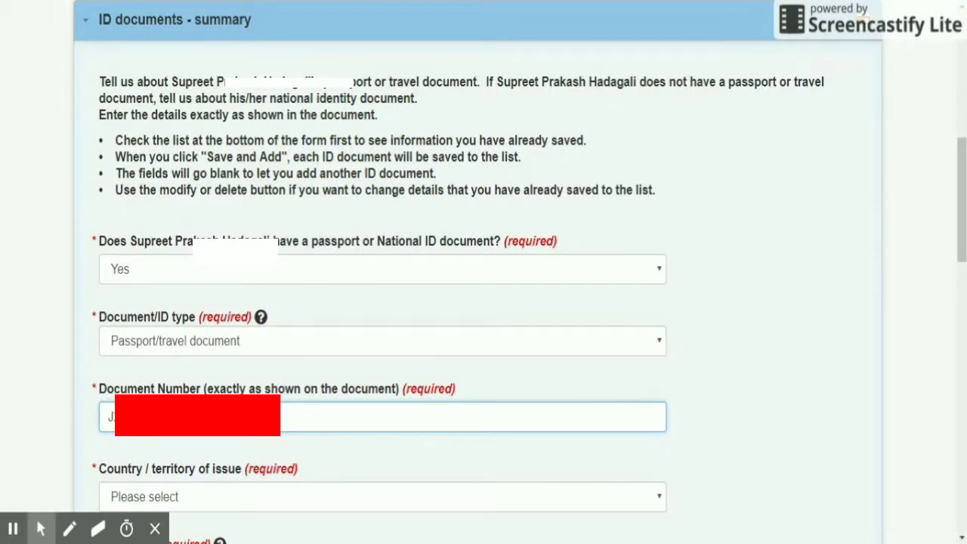
Enter the passport document number and choose IND (India) as country of issue.
scroll(202, 414, "down", 1)
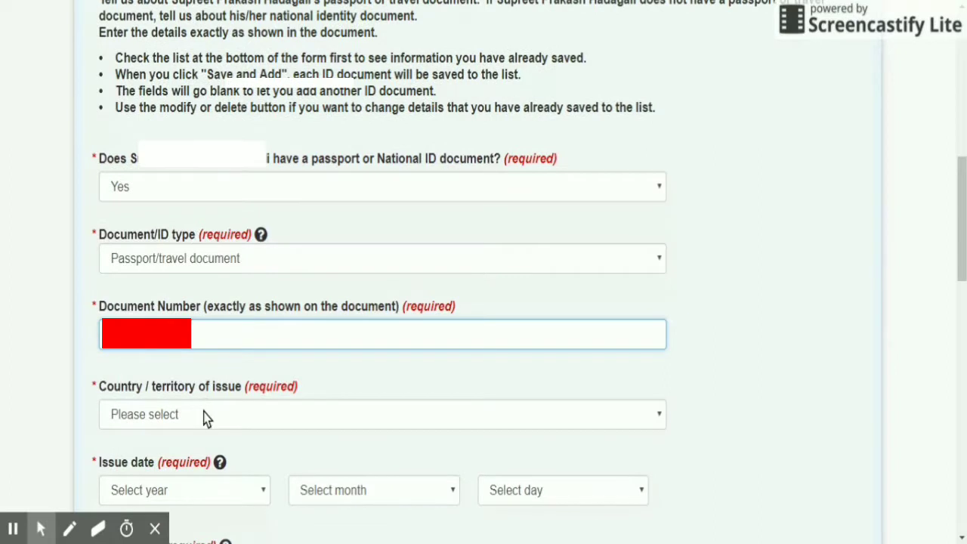
left_click(202, 415)
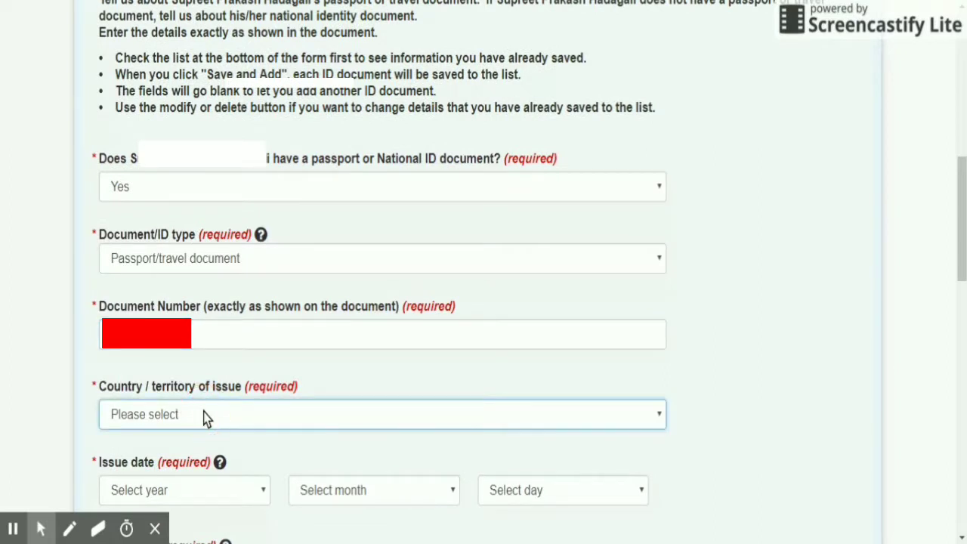
key("i")
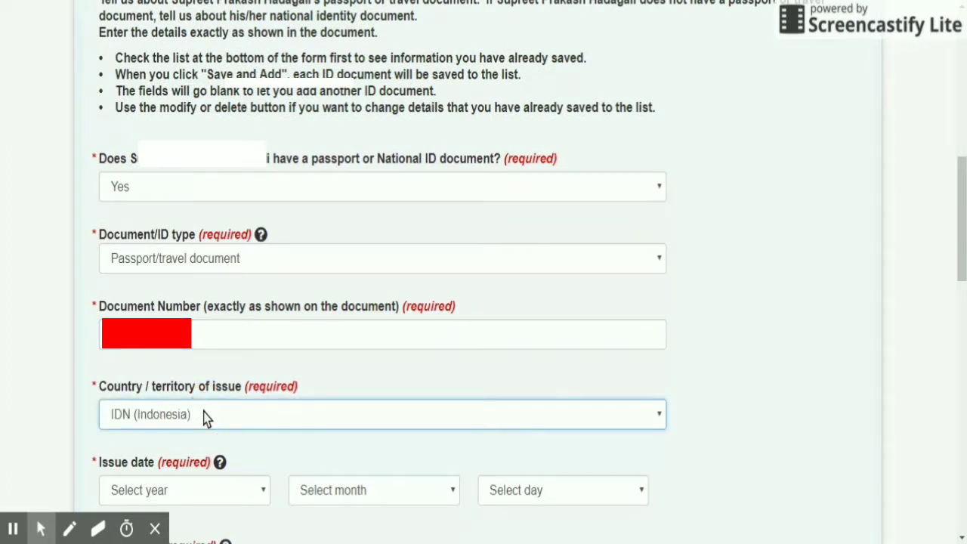
key("n")
scroll(205, 417, "down", 2)
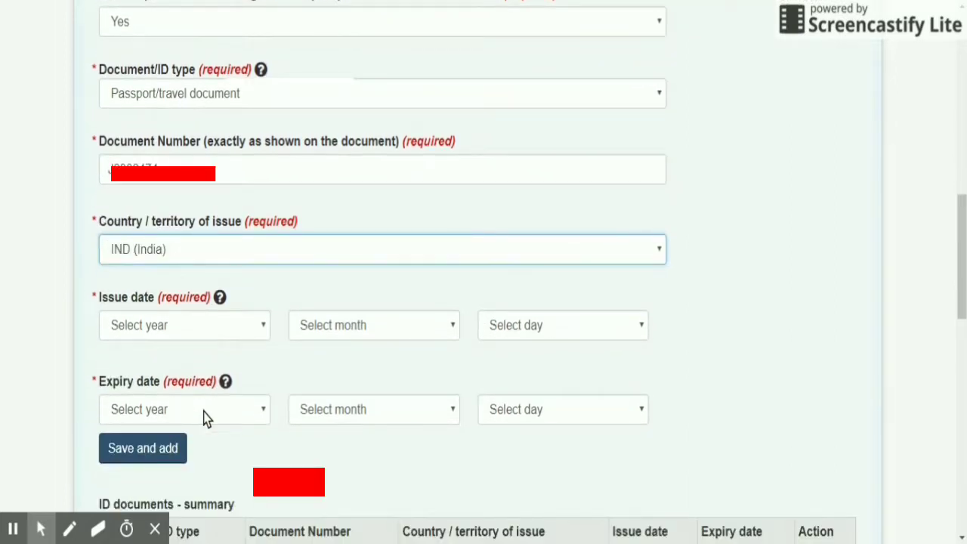
left_click(222, 333)
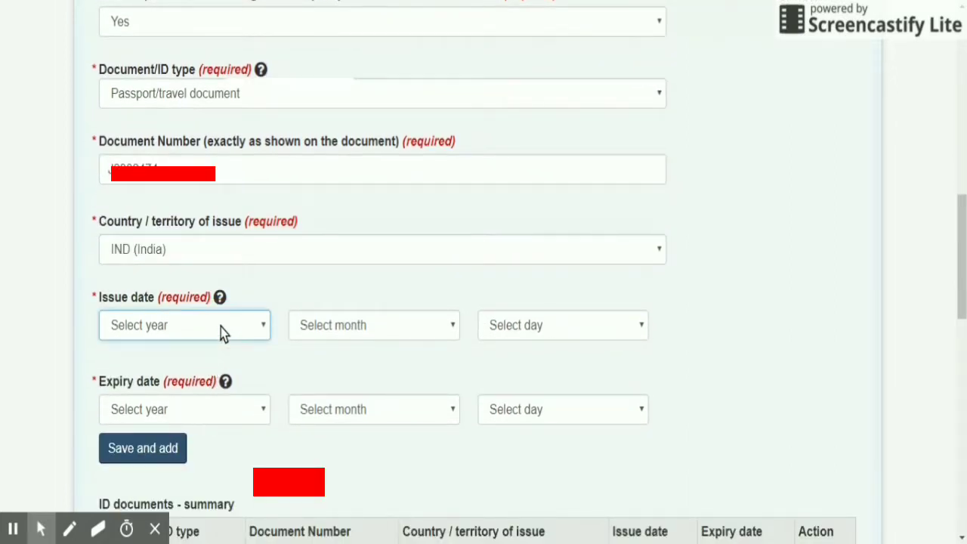
left_click(624, 32)
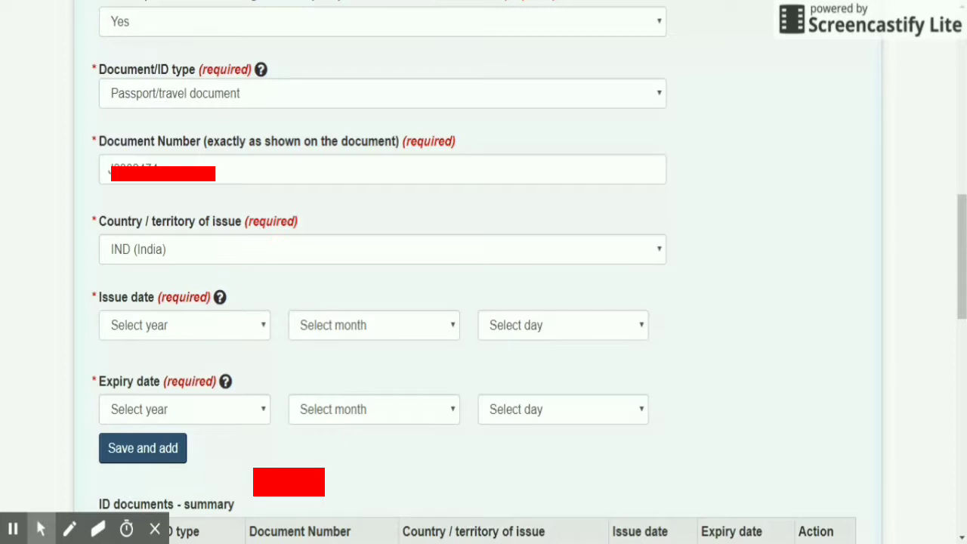
Set the passport issue date to 2010, September, day 09.
left_click(181, 324)
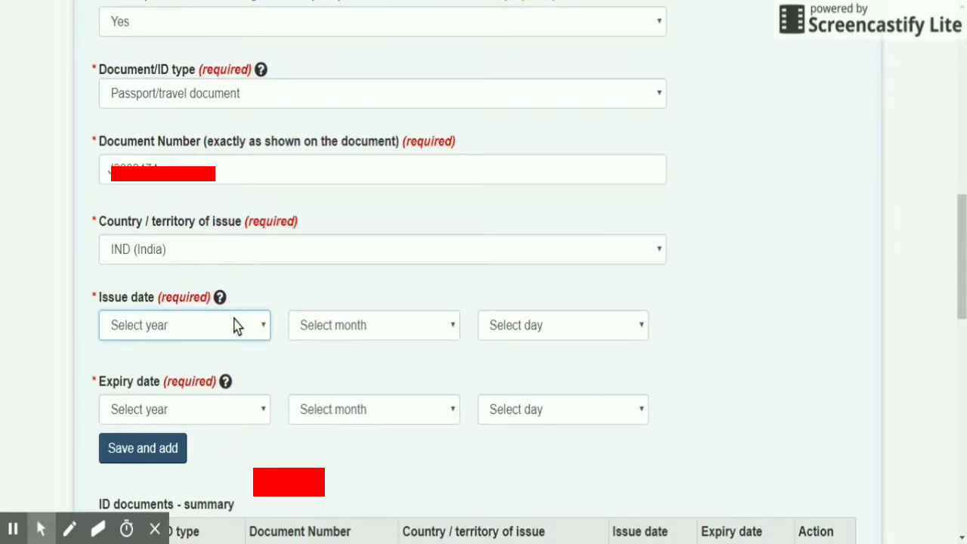
type("2010")
left_click(336, 336)
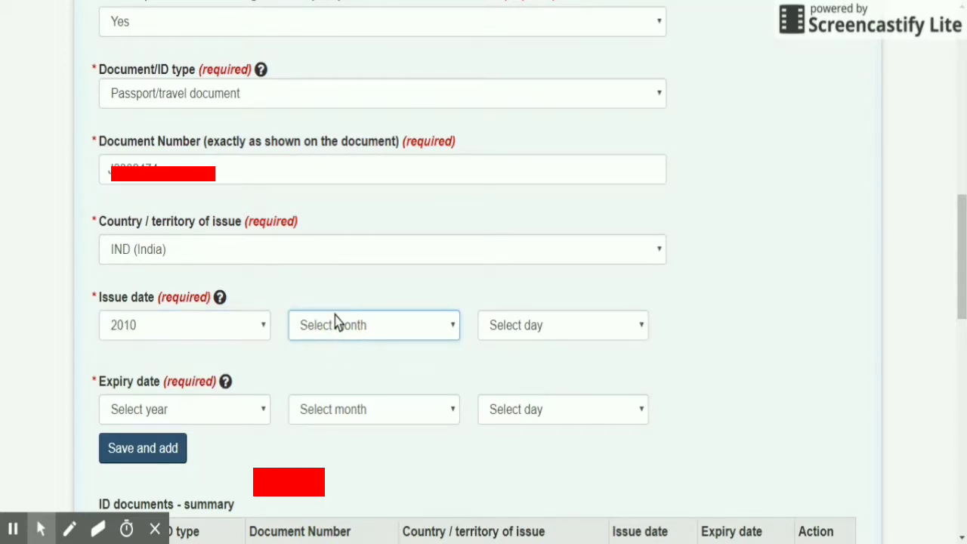
left_click(343, 263)
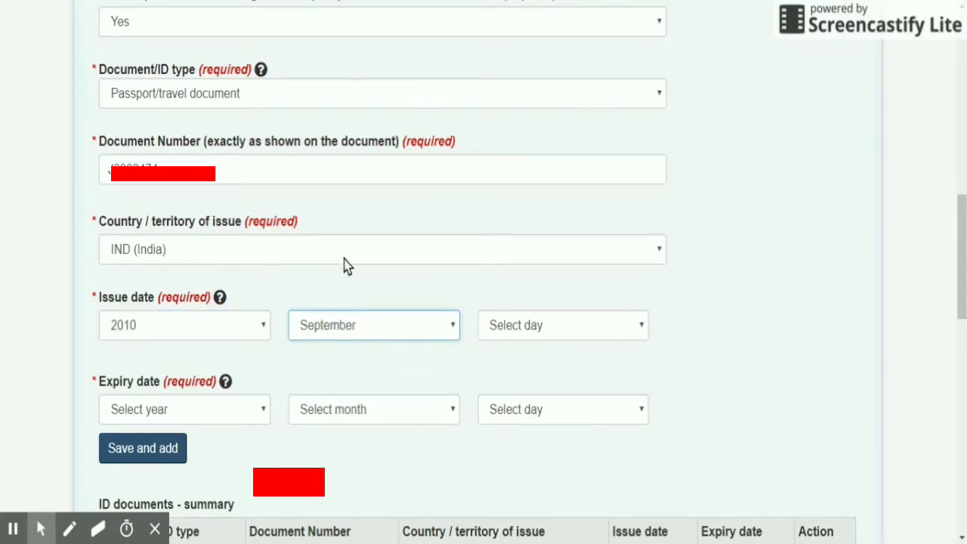
left_click(594, 329)
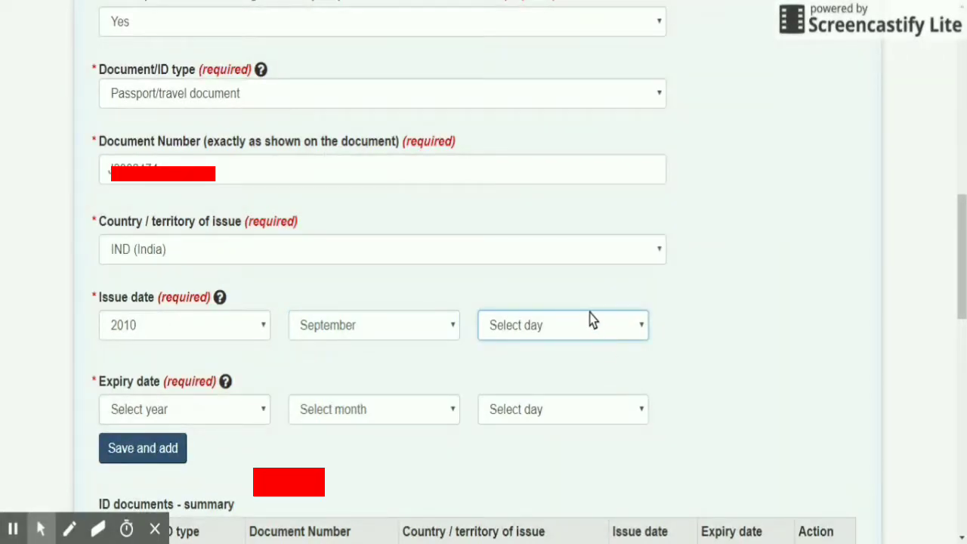
left_click(594, 236)
left_click(642, 47)
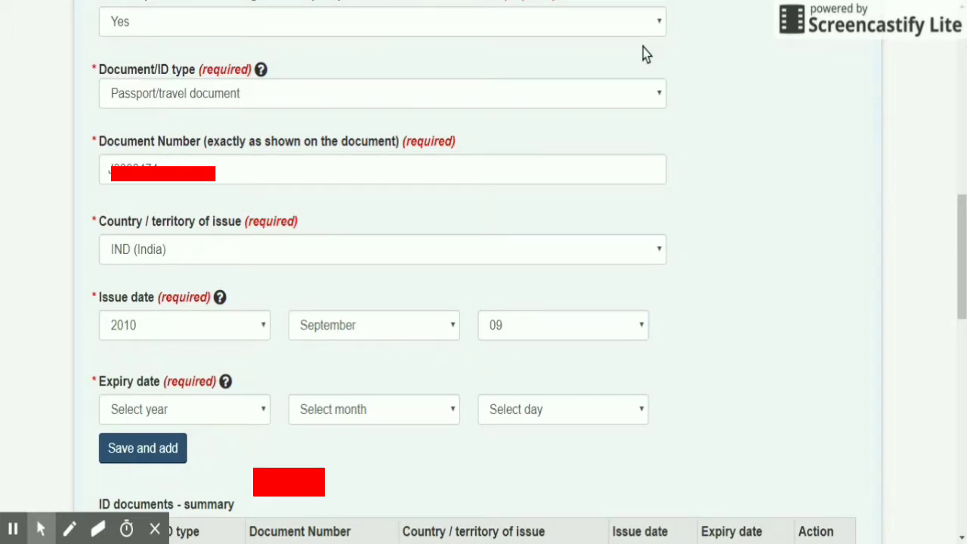
Set expiry 2020-09-07, correct issue day to 08, and add the passport to the summary.
left_click(201, 414)
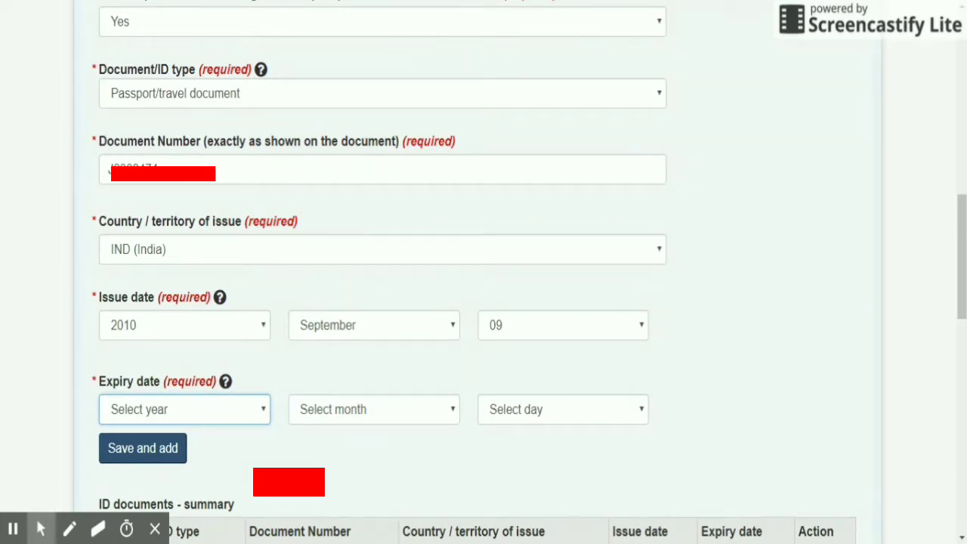
left_click(185, 410)
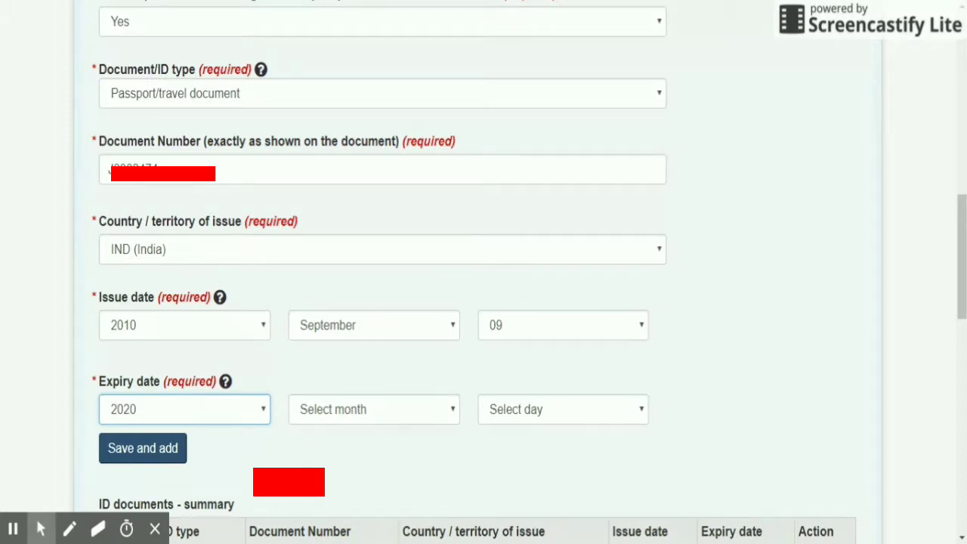
left_click(366, 417)
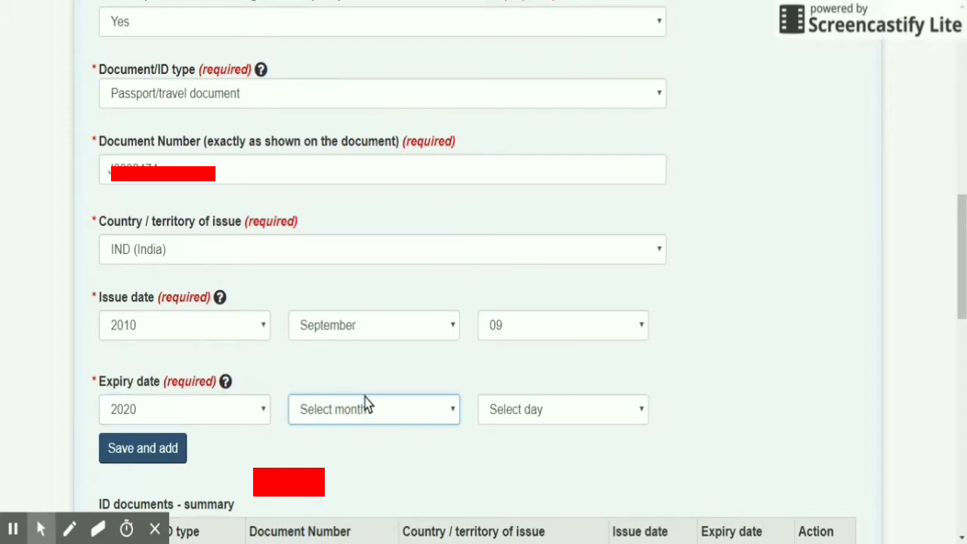
left_click(365, 338)
left_click(540, 322)
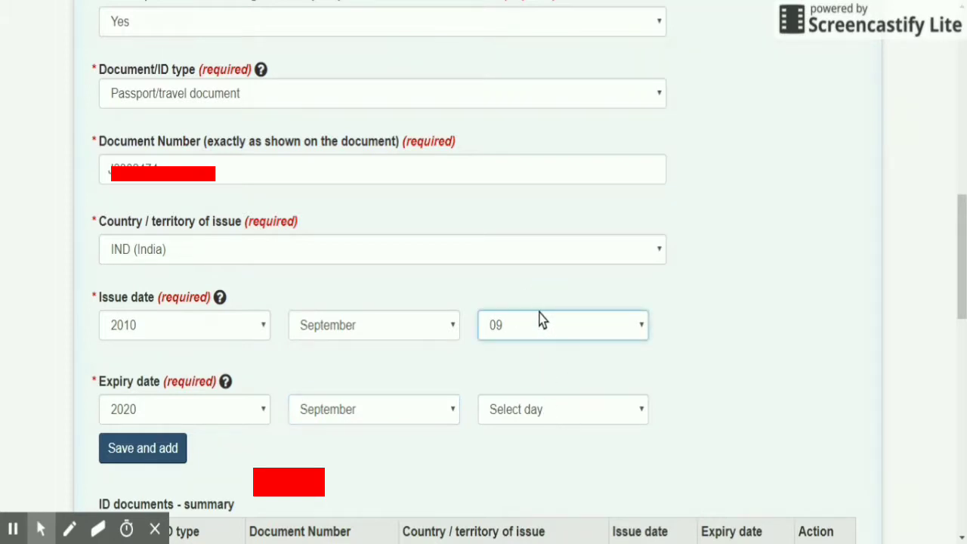
left_click(510, 123)
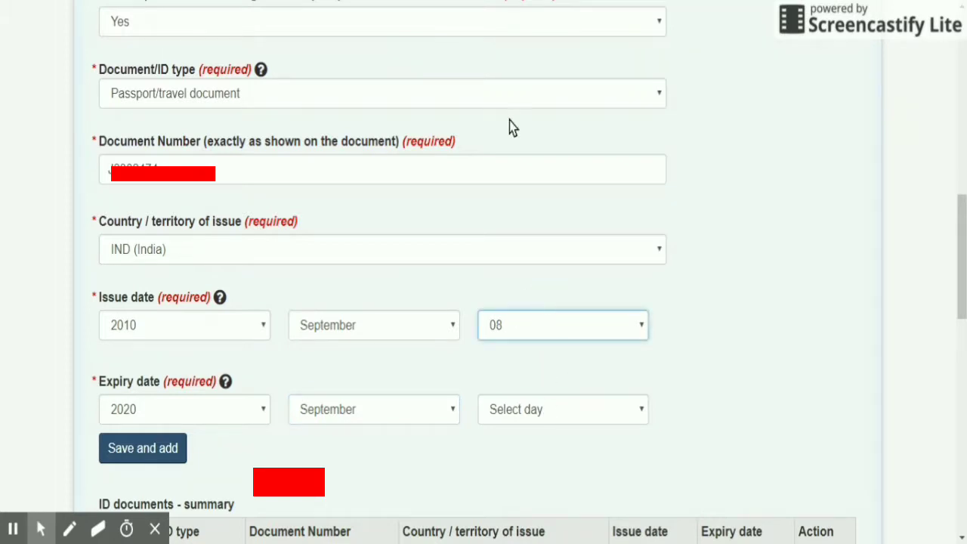
left_click(557, 417)
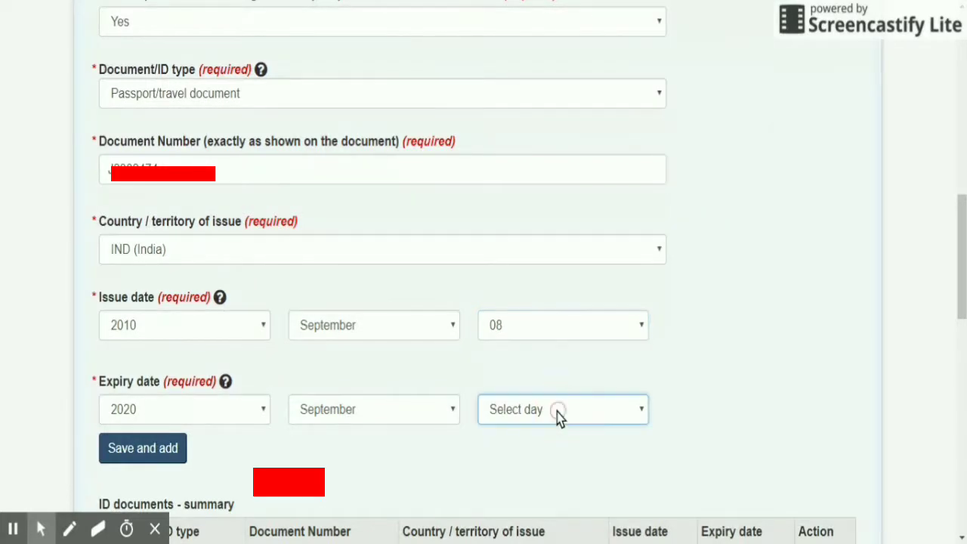
left_click(556, 414)
scroll(302, 431, "down", 1)
left_click(165, 375)
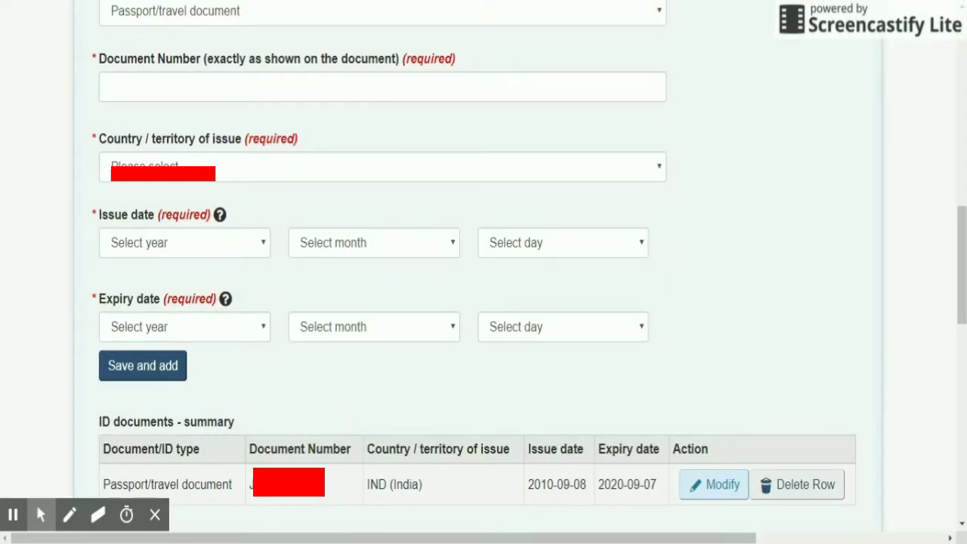
scroll(483, 272, "down", 2)
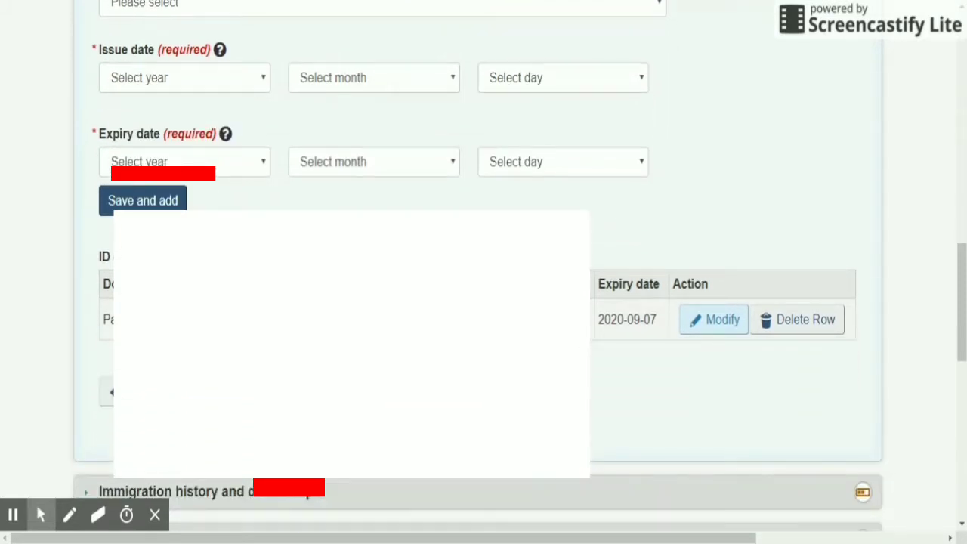
scroll(483, 272, "down", 1)
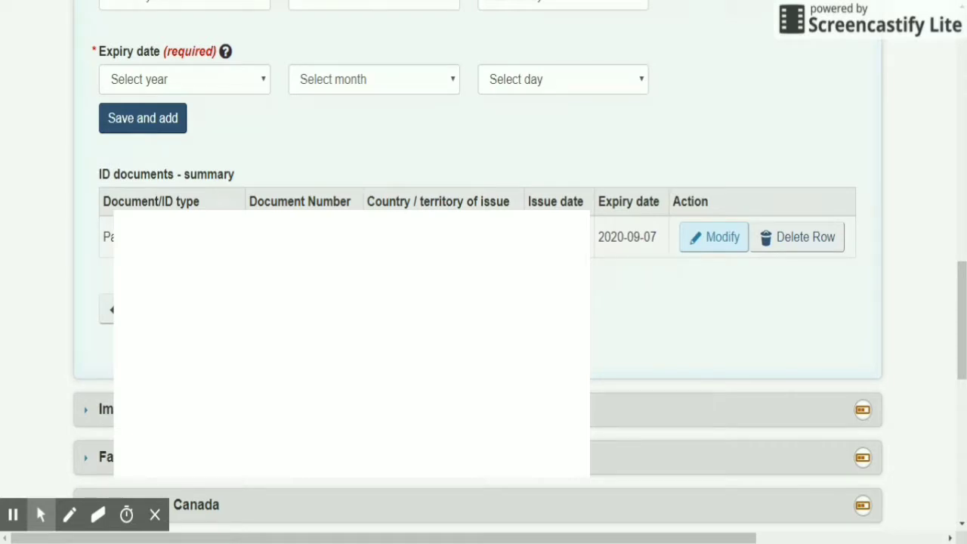
Move to Immigration history and answer No to previous applications to Canada.
left_click(212, 309)
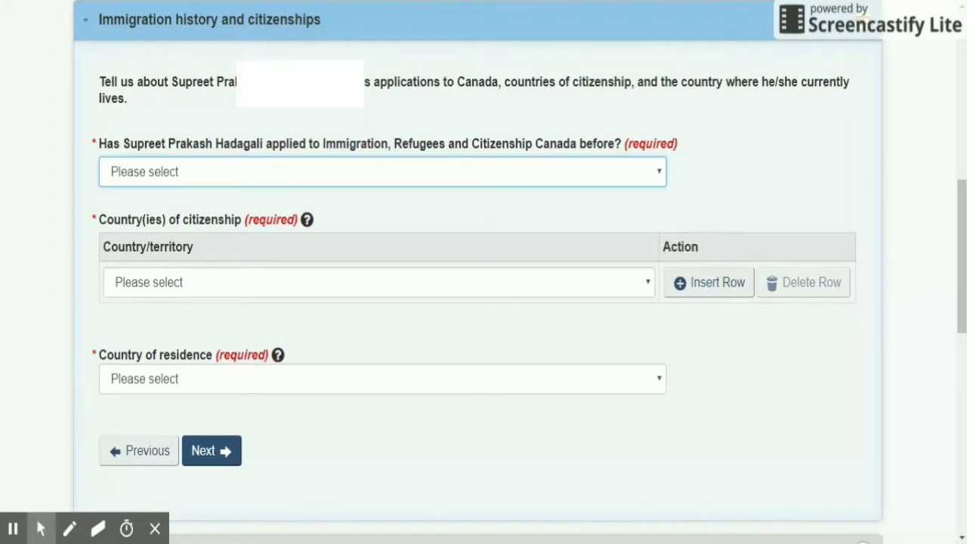
left_click(421, 162)
left_click(389, 196)
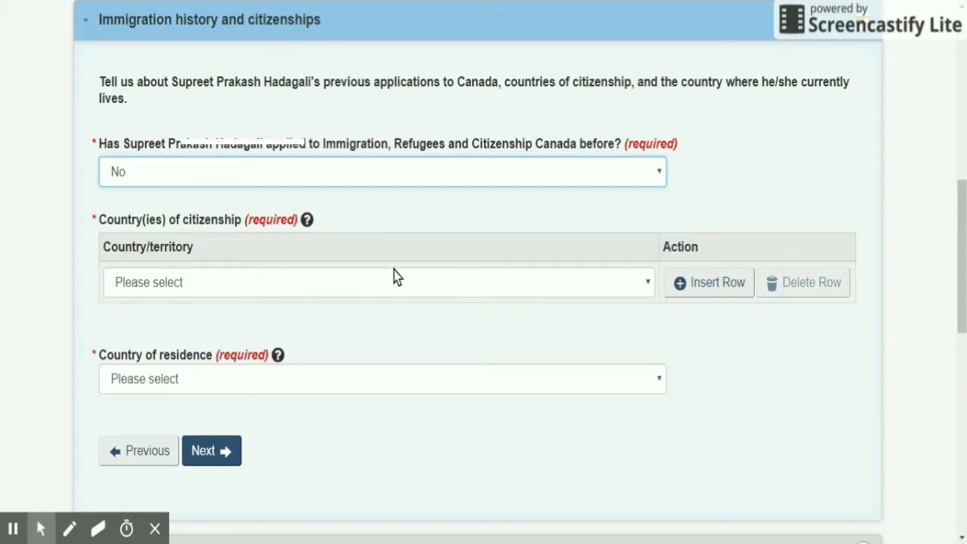
scroll(334, 266, "down", 1)
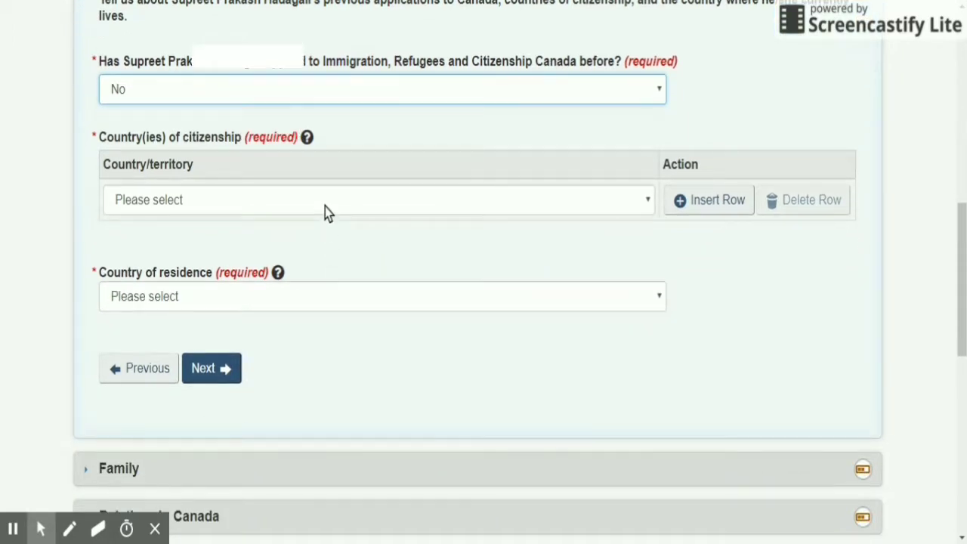
Set India as citizenship and country of residence, removing the extra citizenship row.
left_click(325, 207)
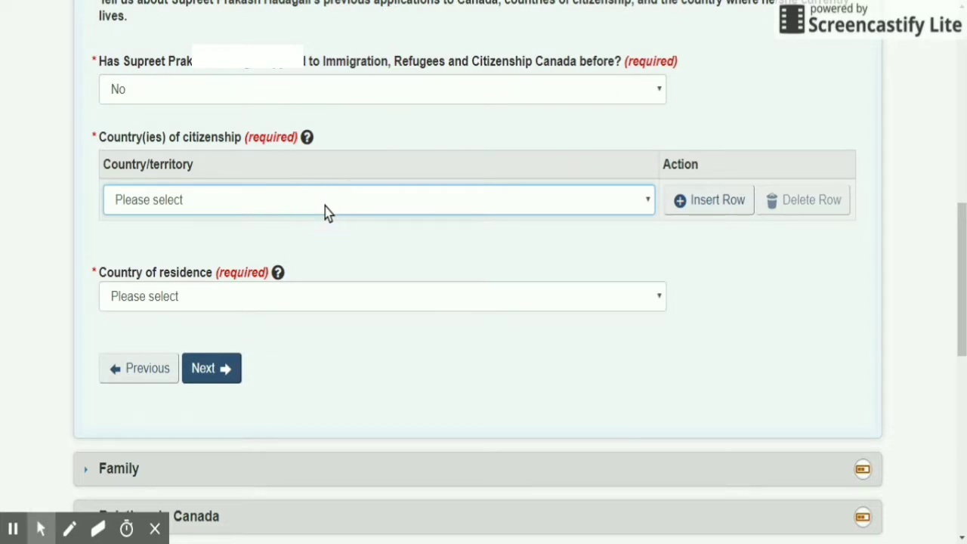
type("in")
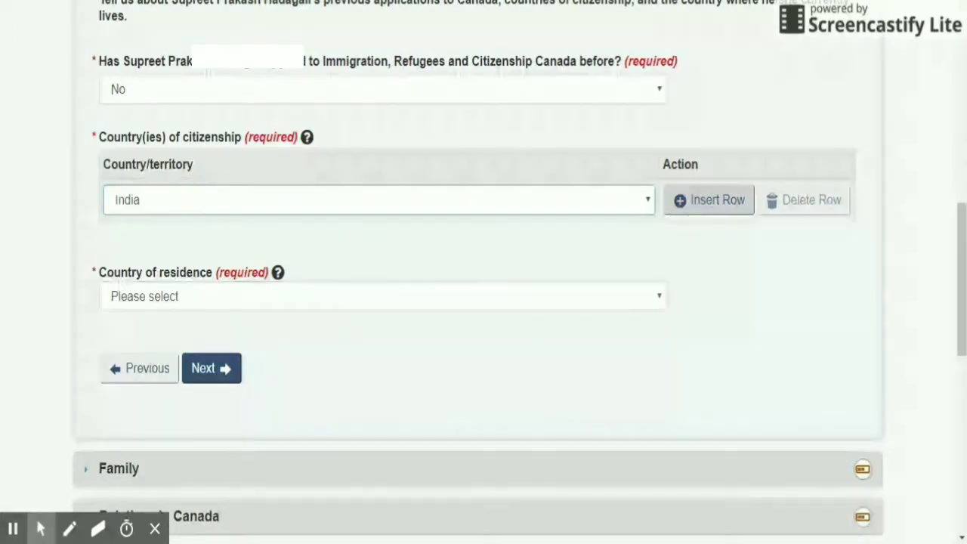
left_click(706, 200)
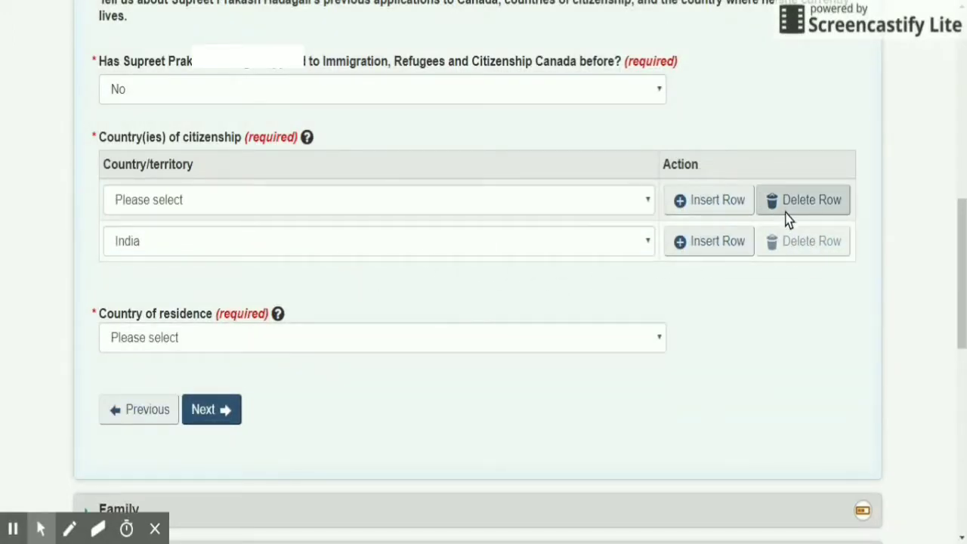
left_click(762, 209)
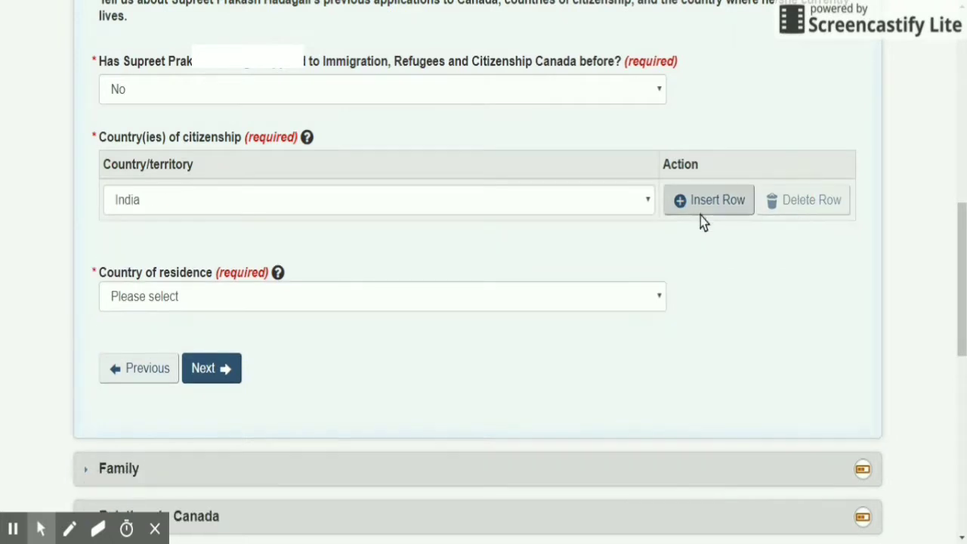
left_click(253, 302)
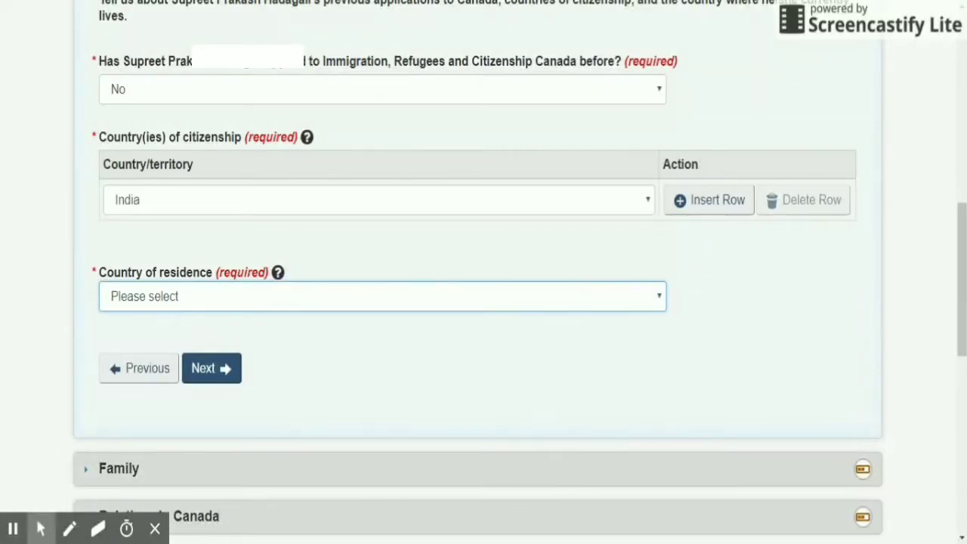
scroll(252, 304, "up", 1)
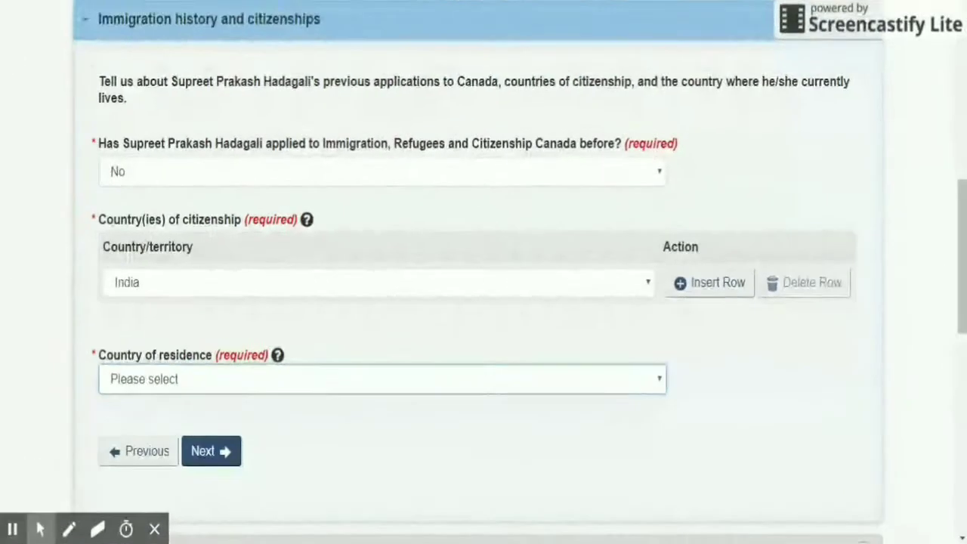
scroll(254, 302, "down", 1)
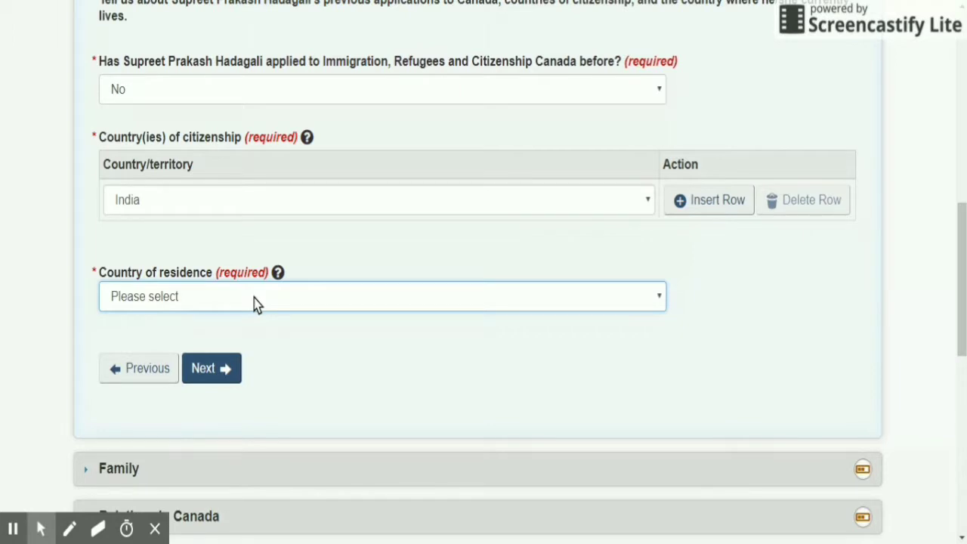
type("in")
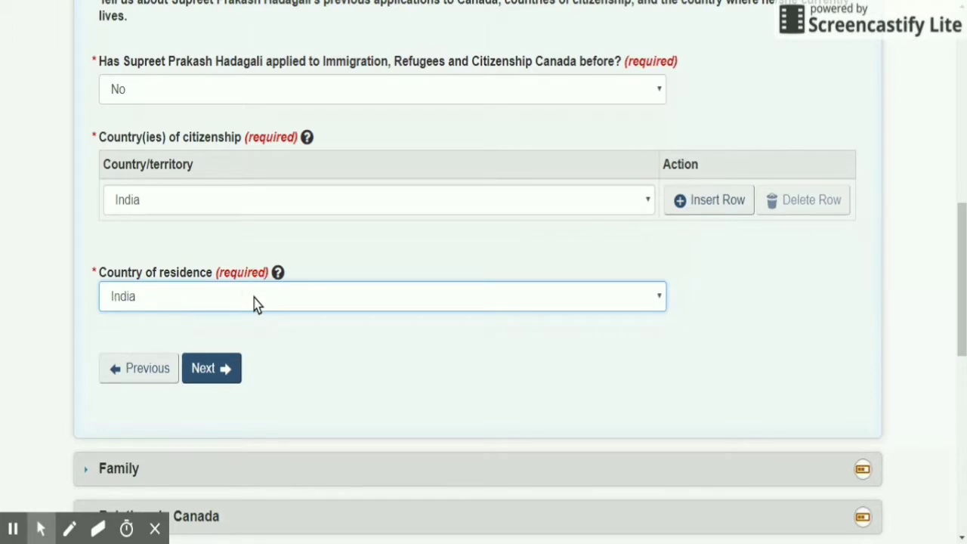
Choose the family member count and enter the settlement funds amount, then continue.
left_click(219, 369)
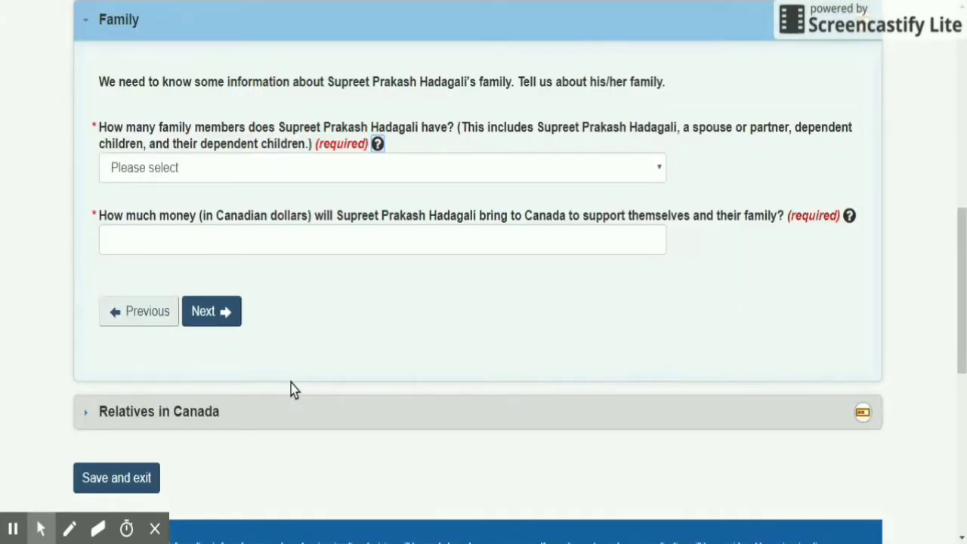
scroll(294, 389, "up", 2)
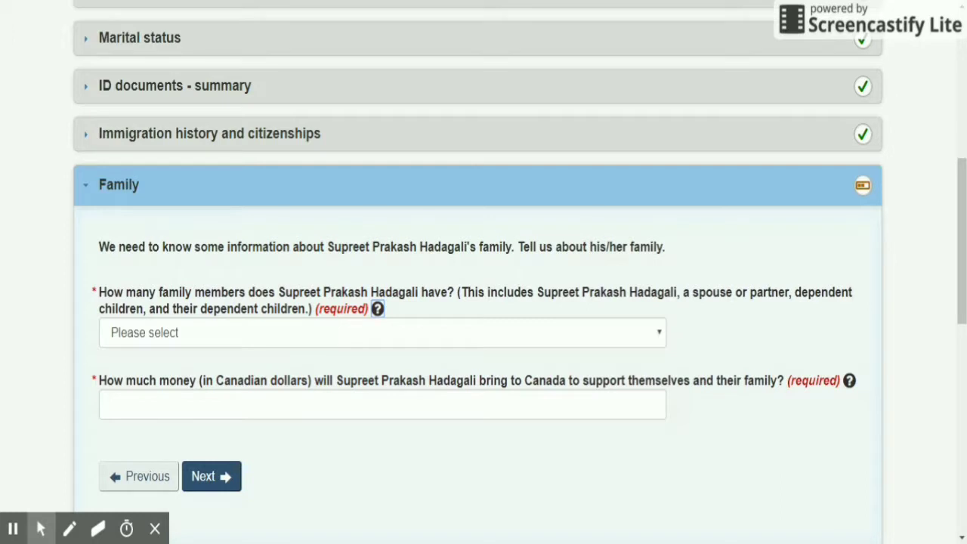
left_click(264, 345)
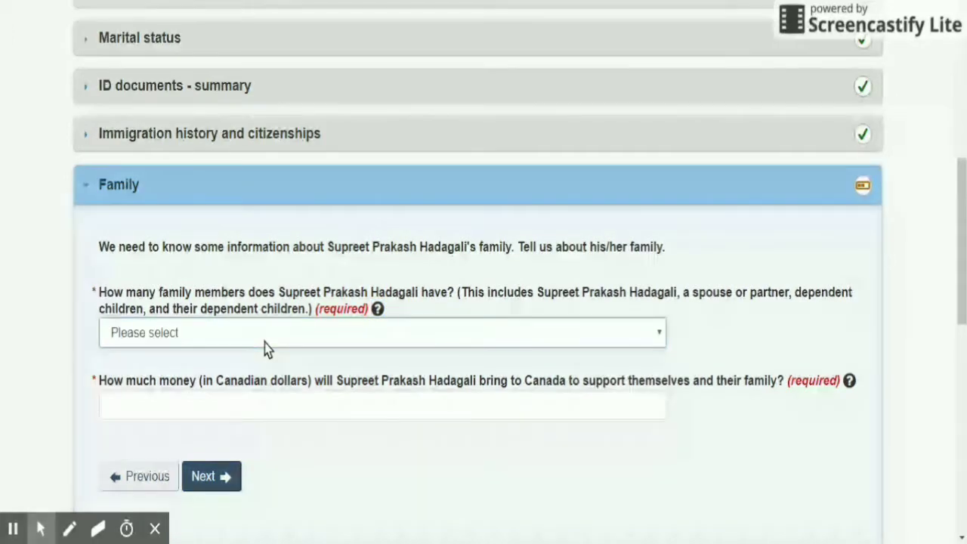
left_click(261, 411)
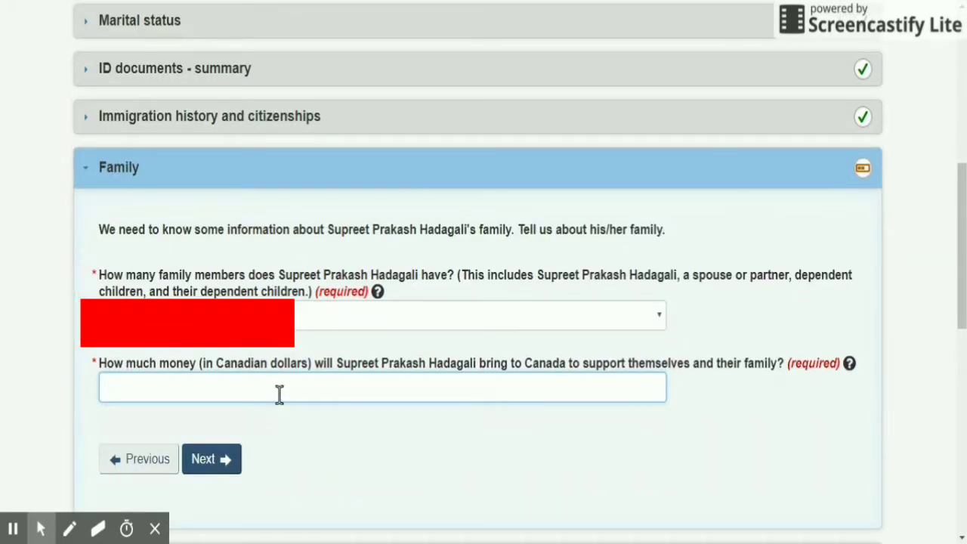
type("1")
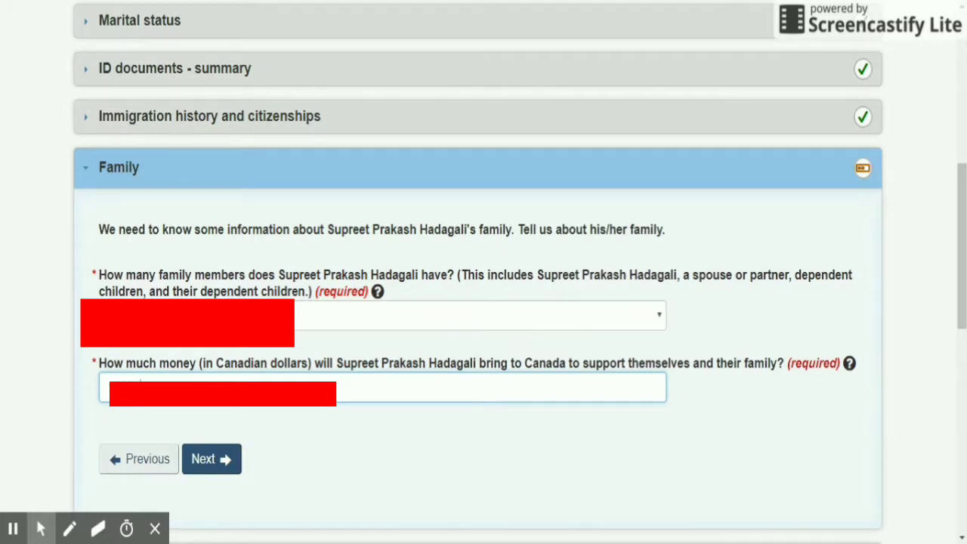
left_click(198, 464)
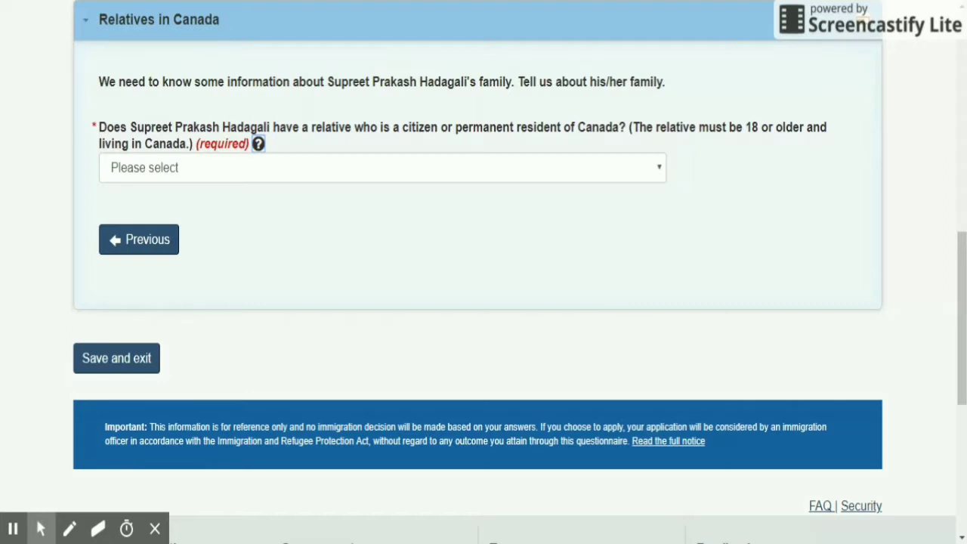
Choose No in the Relatives in Canada dropdown.
left_click(258, 192)
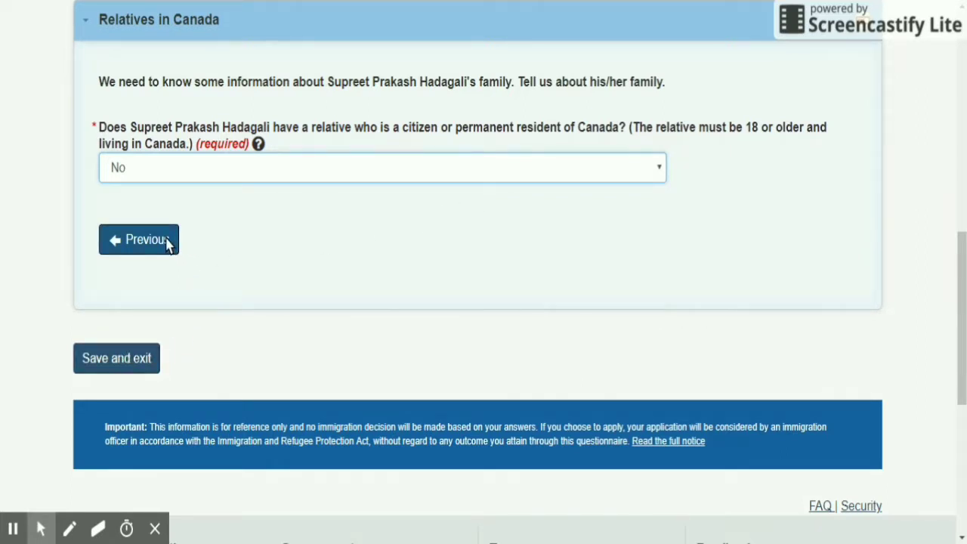
scroll(397, 280, "up", 5)
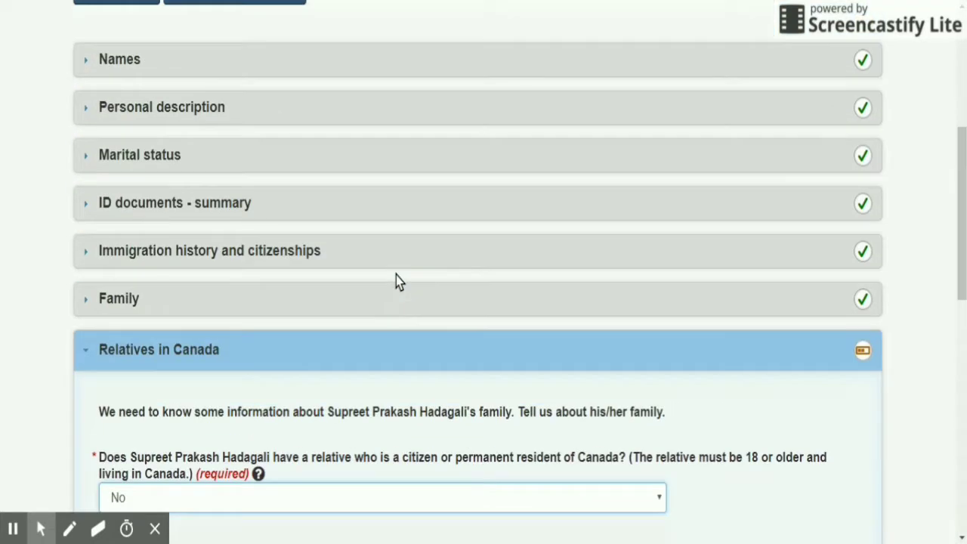
scroll(396, 275, "down", 4)
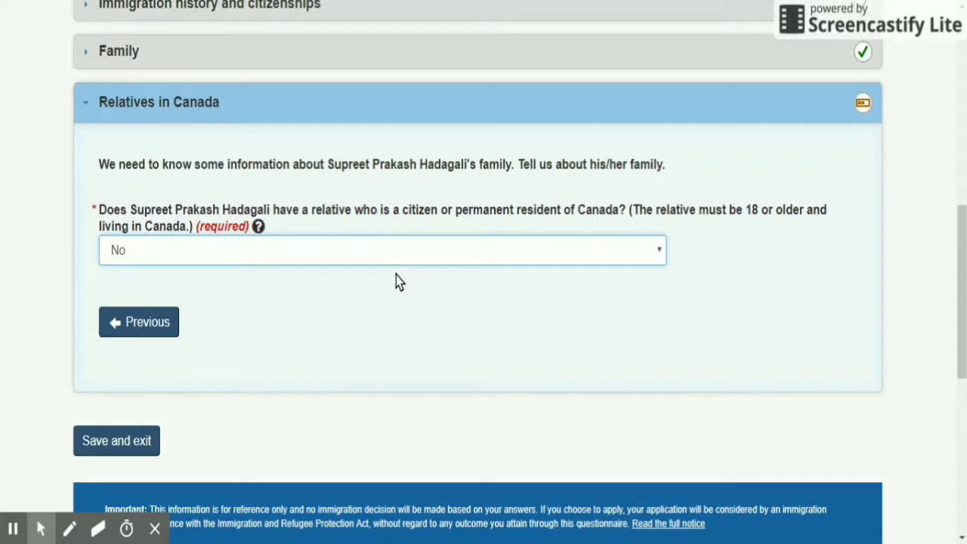
scroll(396, 275, "down", 5)
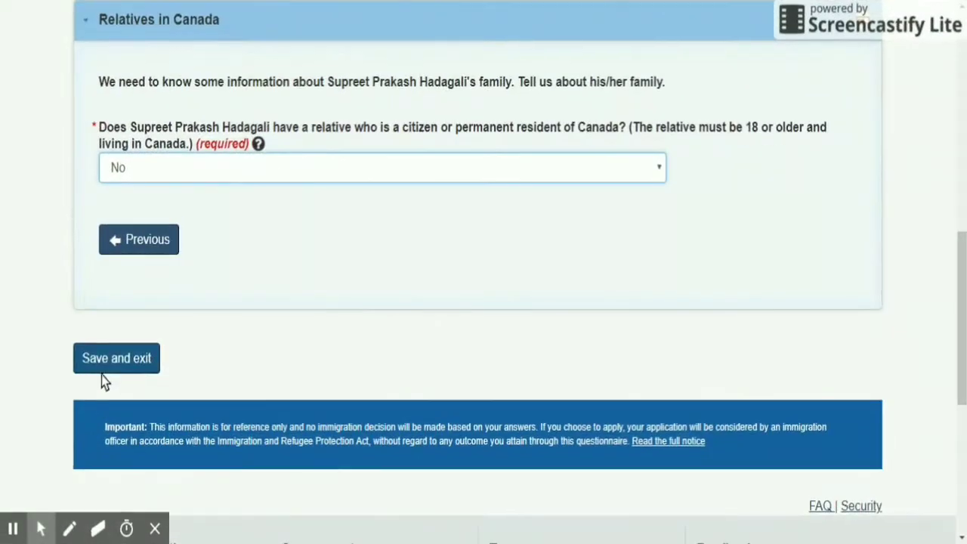
Save and exit Personal details, then start the Contact details form.
left_click(101, 356)
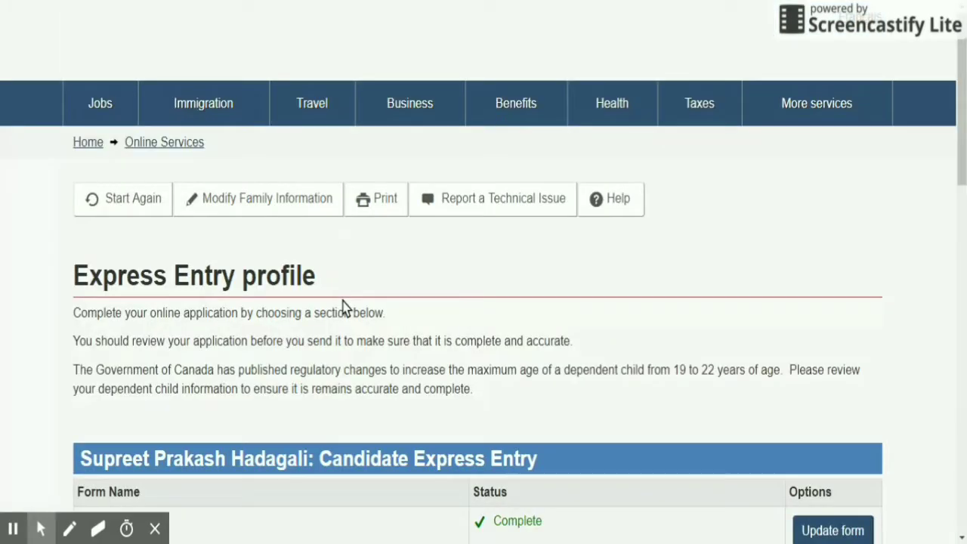
scroll(342, 308, "down", 6)
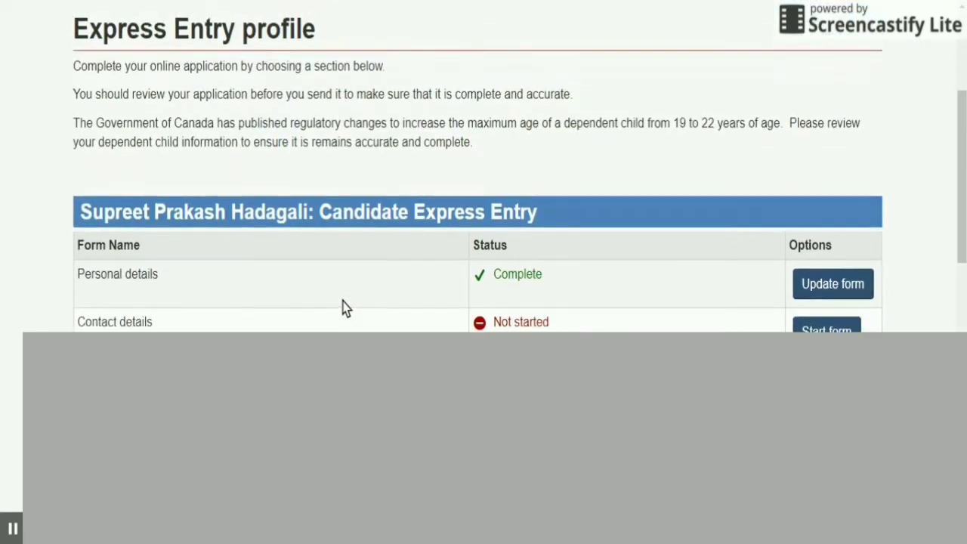
scroll(342, 308, "up", 1)
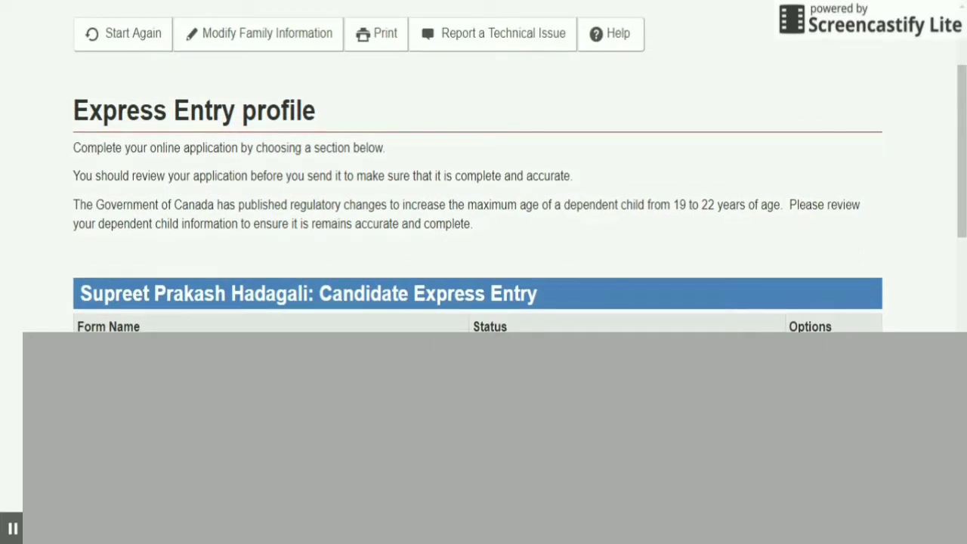
scroll(342, 307, "down", 3)
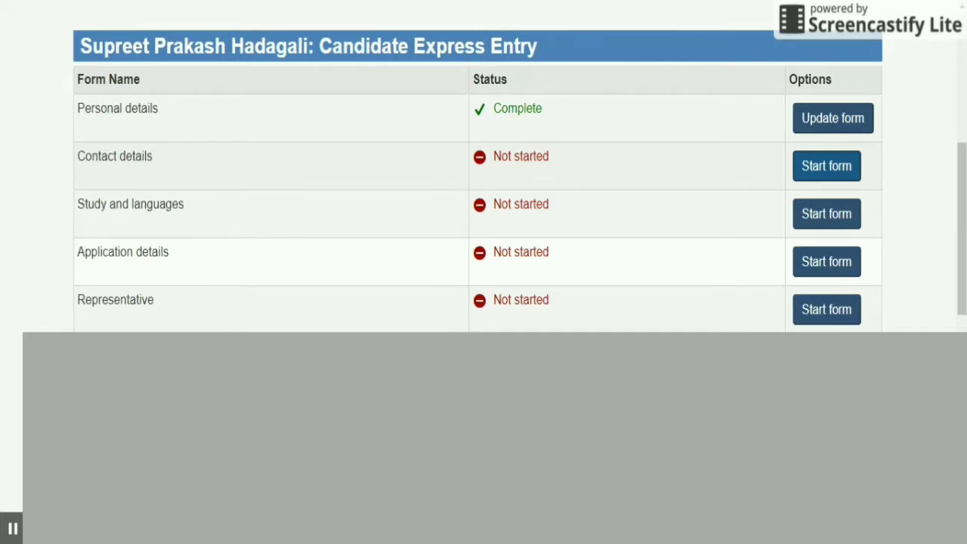
left_click(837, 167)
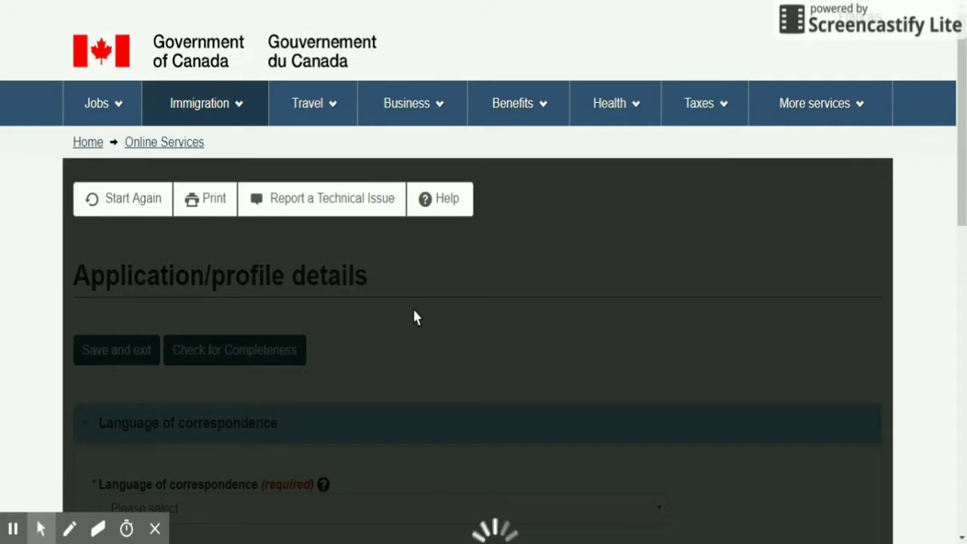
Choose English for correspondence, enter the applicant's e-mail address, and save and exit.
scroll(412, 315, "down", 3)
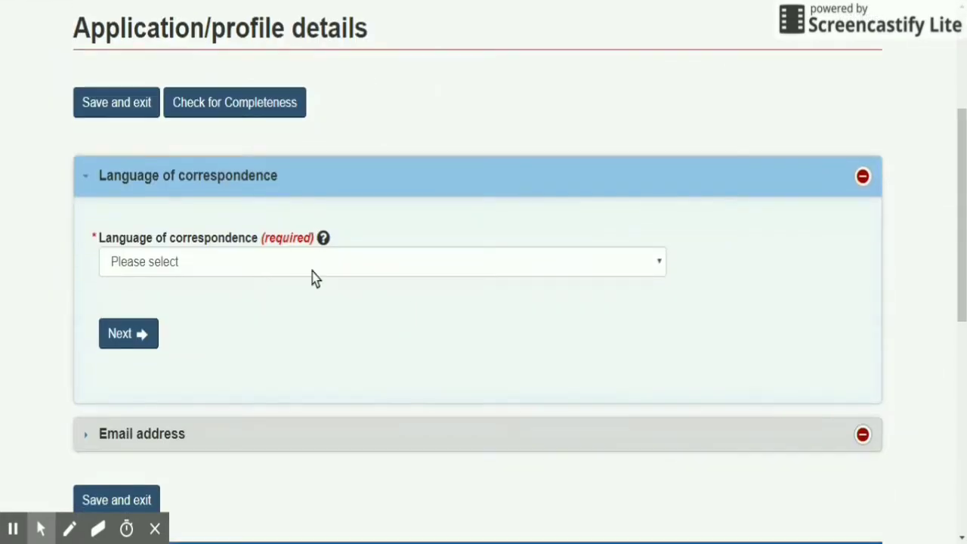
left_click(288, 260)
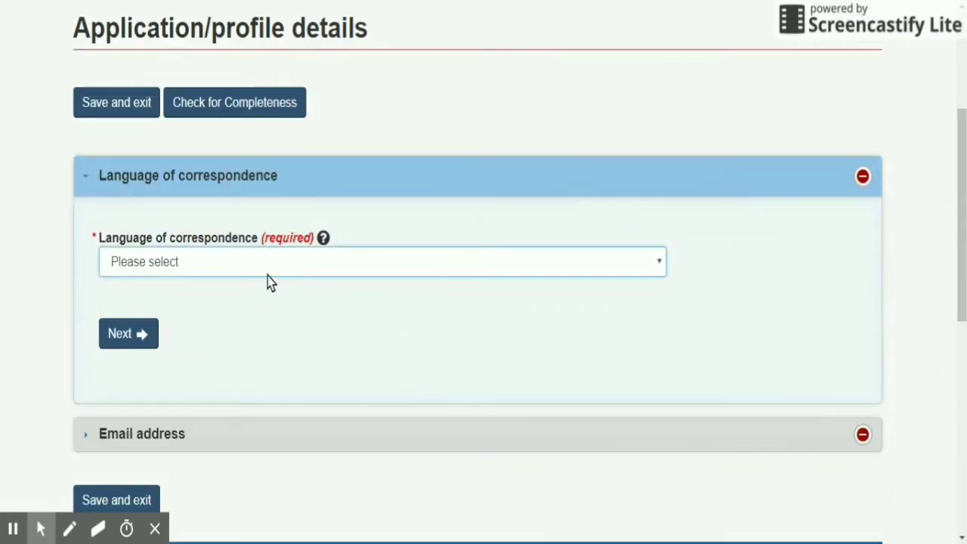
left_click(268, 281)
left_click(144, 336)
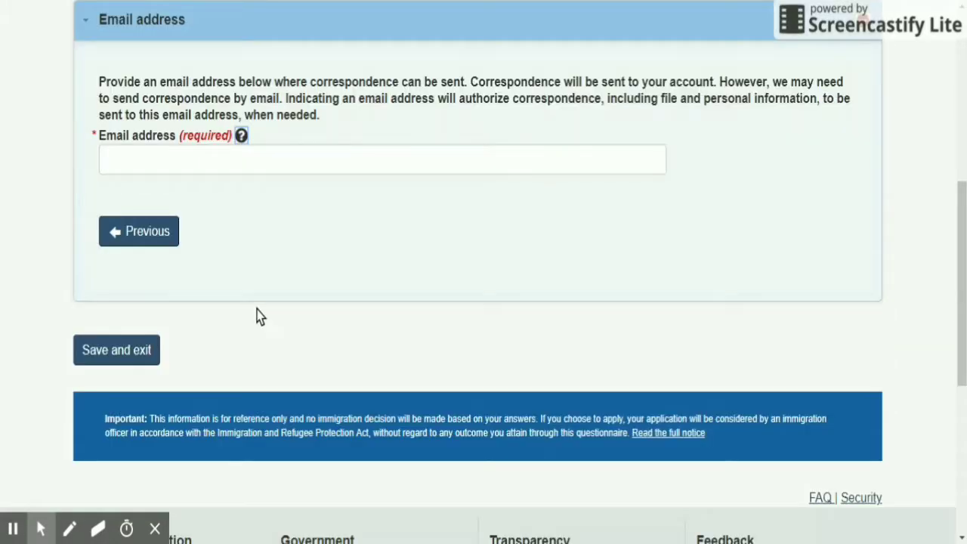
left_click(239, 158)
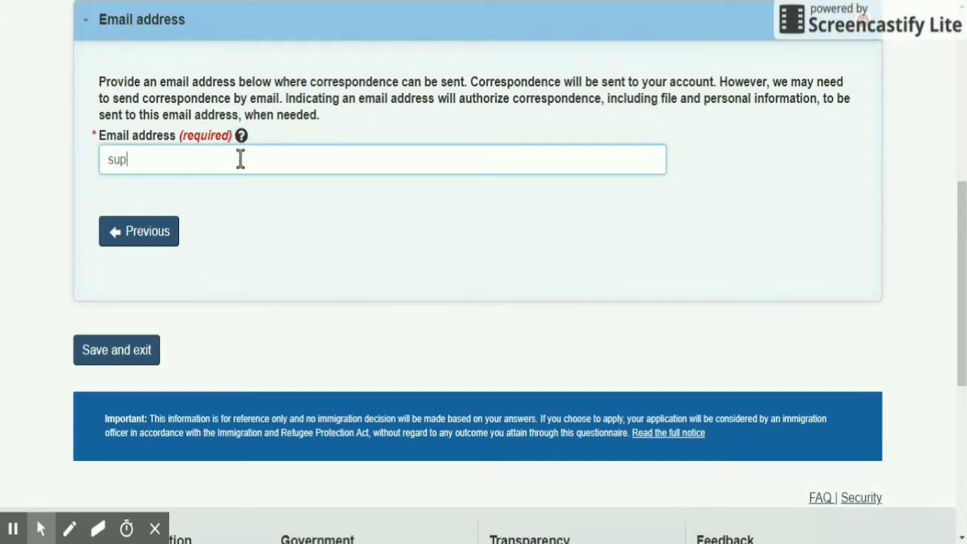
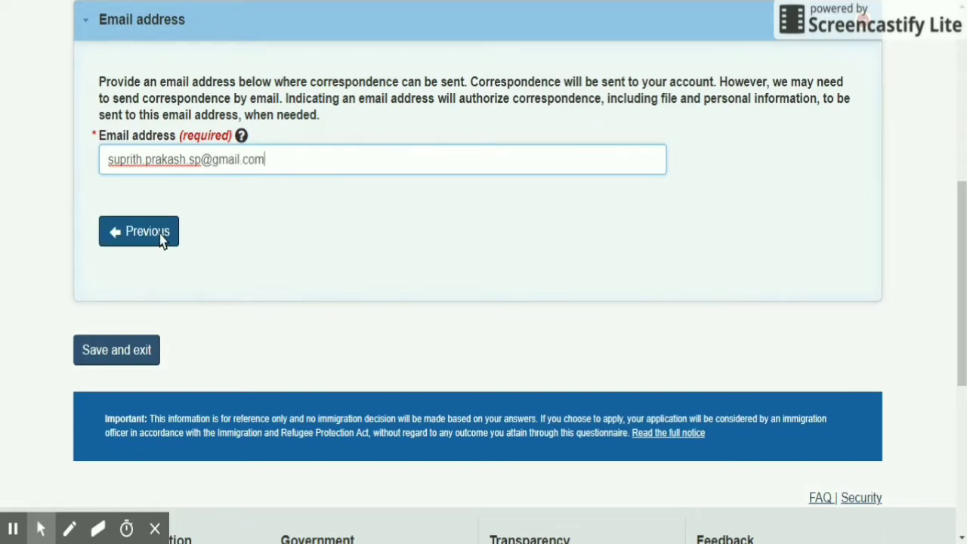
left_click(115, 350)
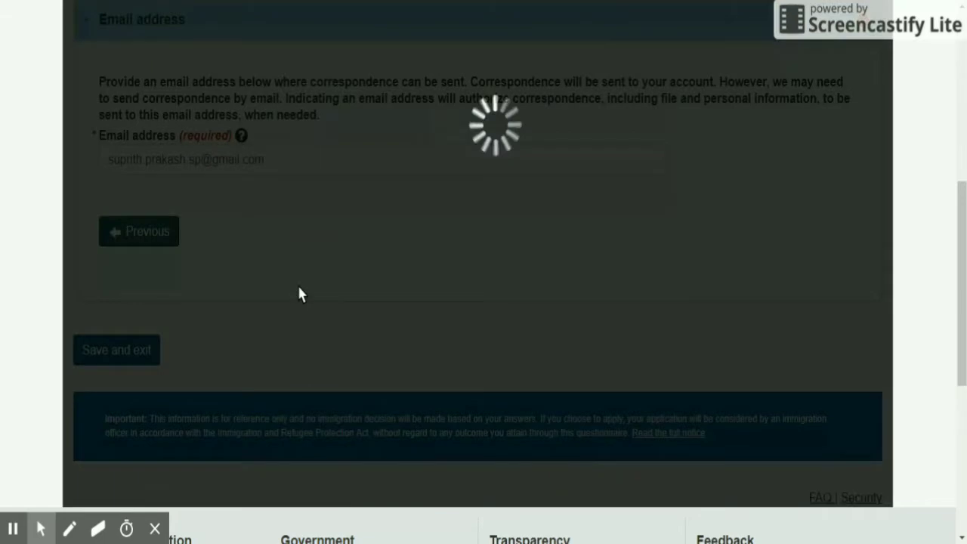
Start the Study and languages form and scroll down to Education history.
scroll(367, 291, "down", 4)
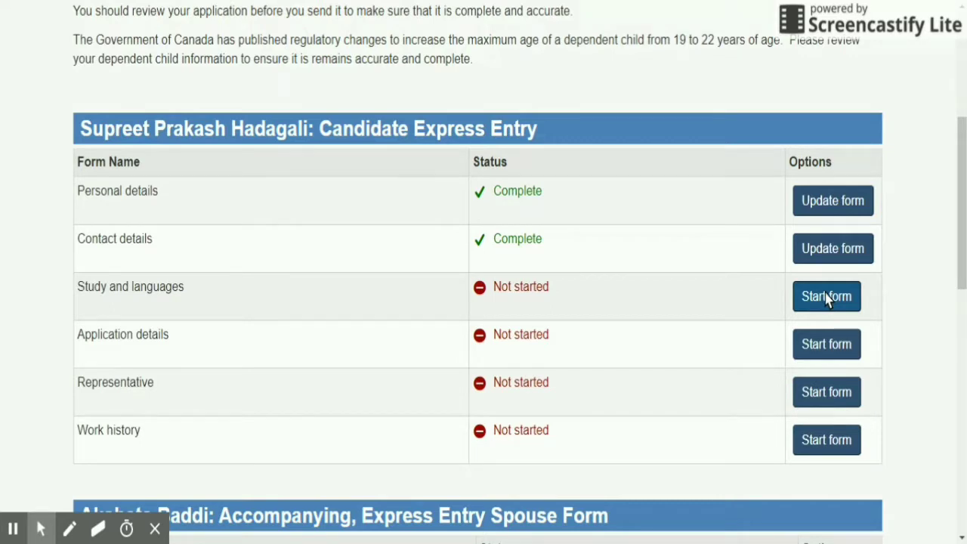
left_click(827, 297)
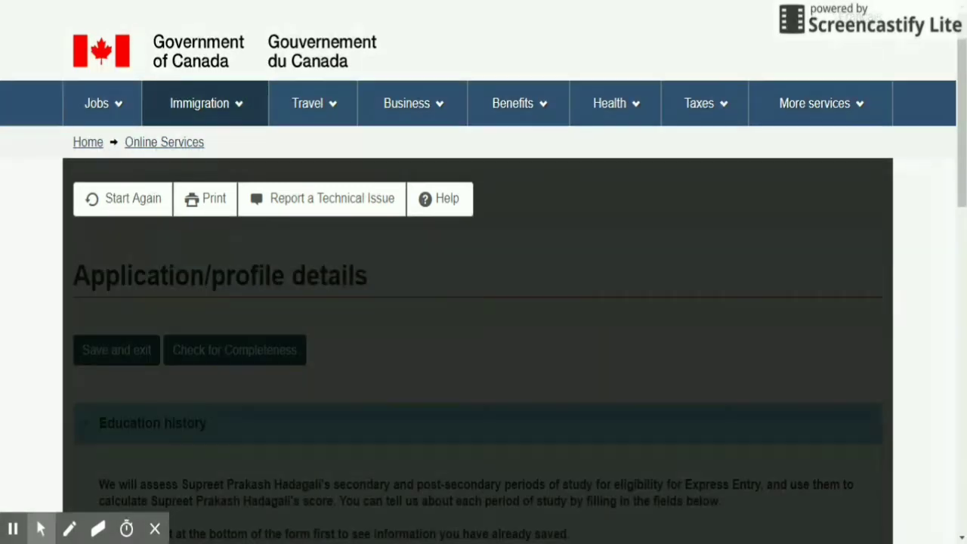
scroll(298, 291, "down", 3)
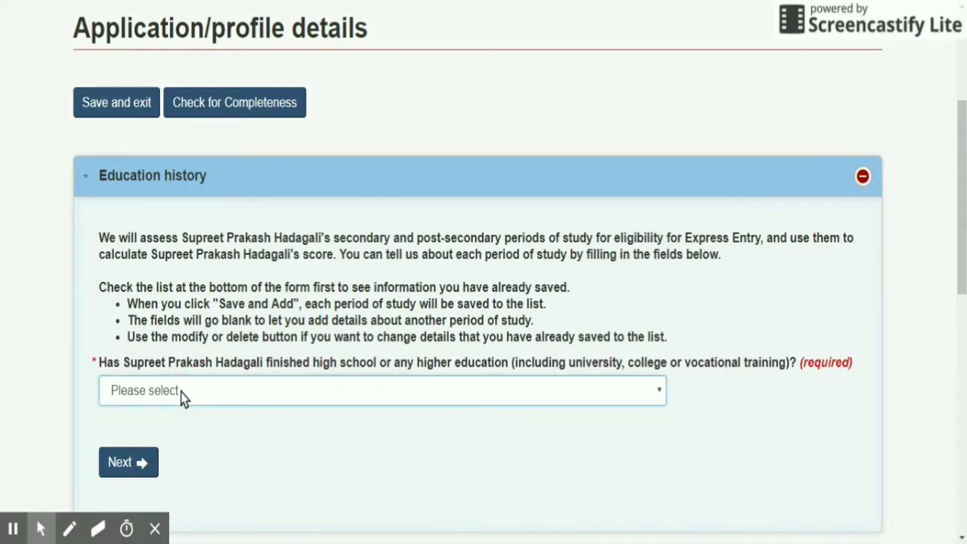
Mark higher education as finished, with Computing/Information Technology as the field of study.
left_click(165, 432)
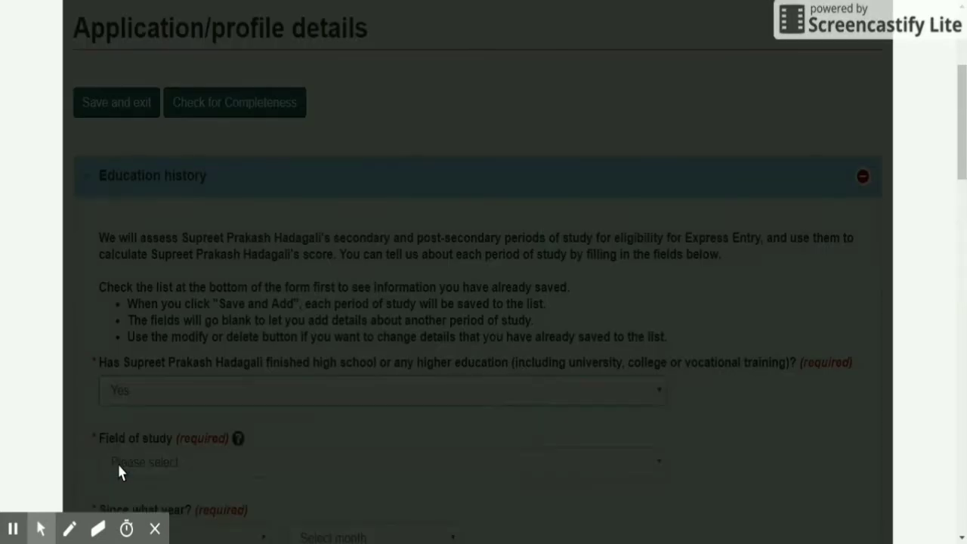
scroll(202, 422, "down", 1)
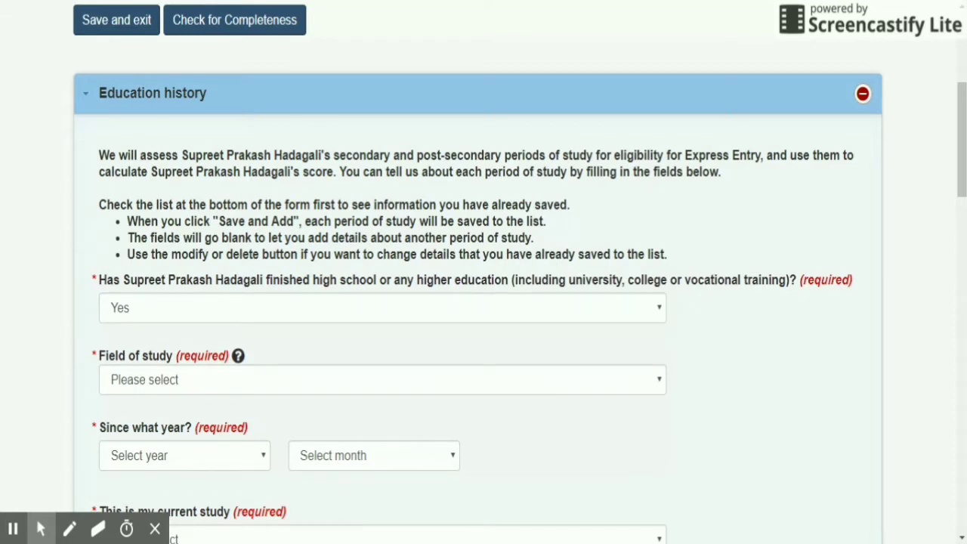
left_click(182, 393)
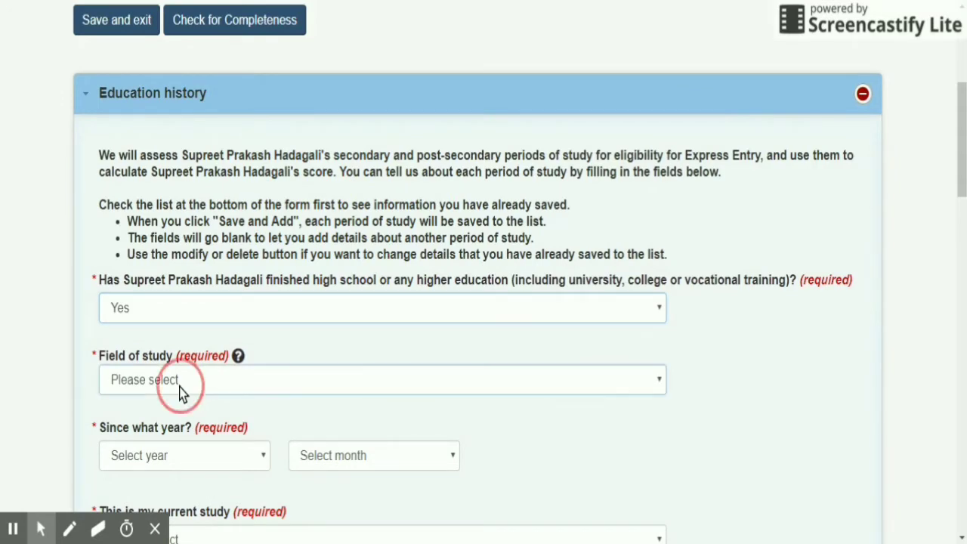
left_click(181, 391)
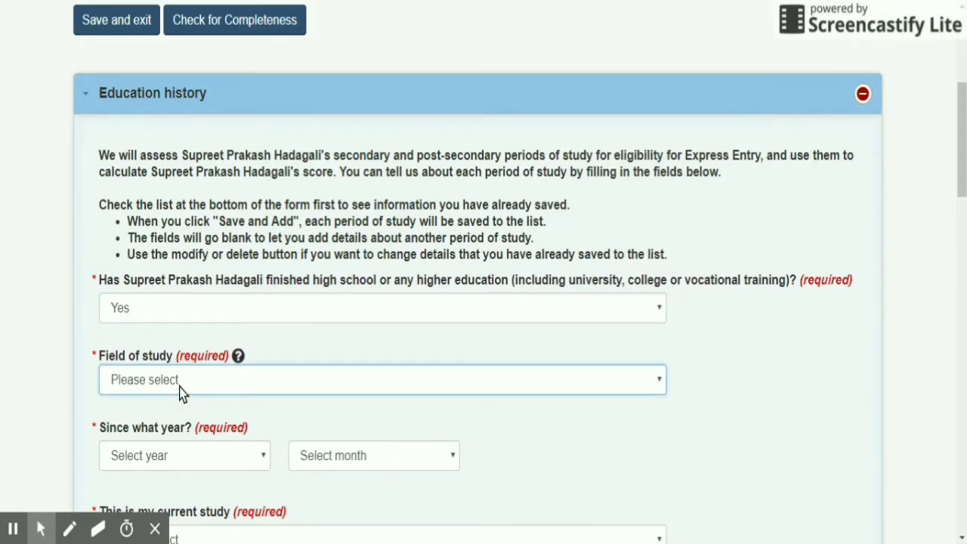
left_click(181, 392)
left_click(236, 342)
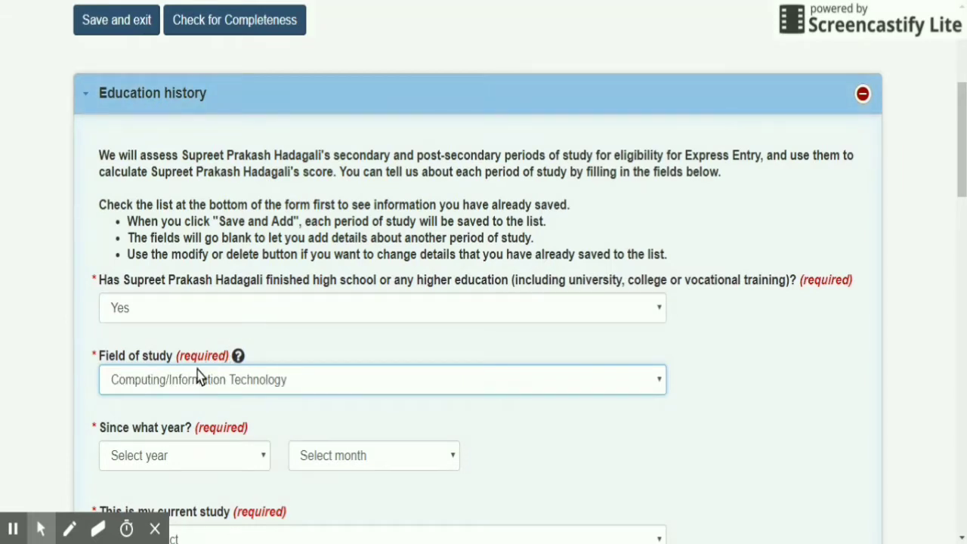
Set the study start date to January 2011.
scroll(198, 369, "down", 1)
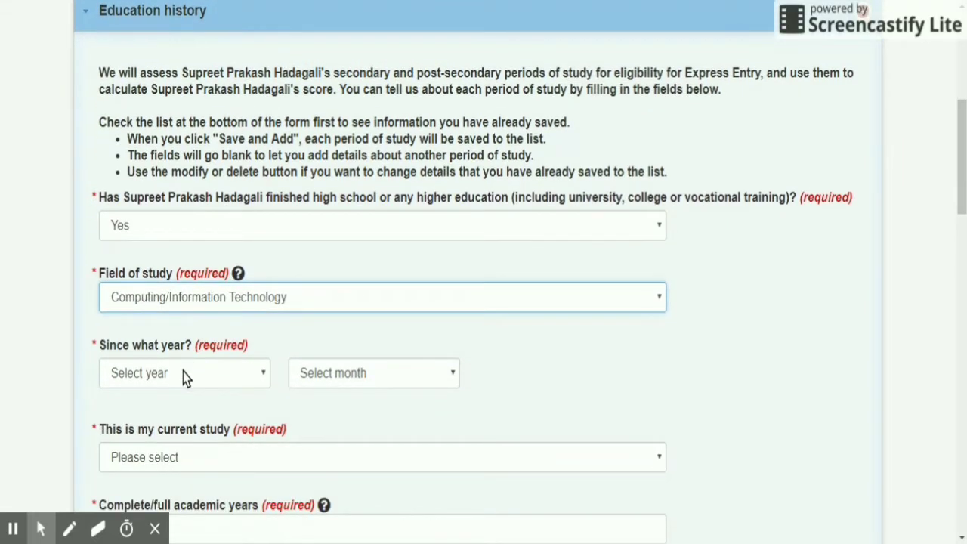
left_click(183, 371)
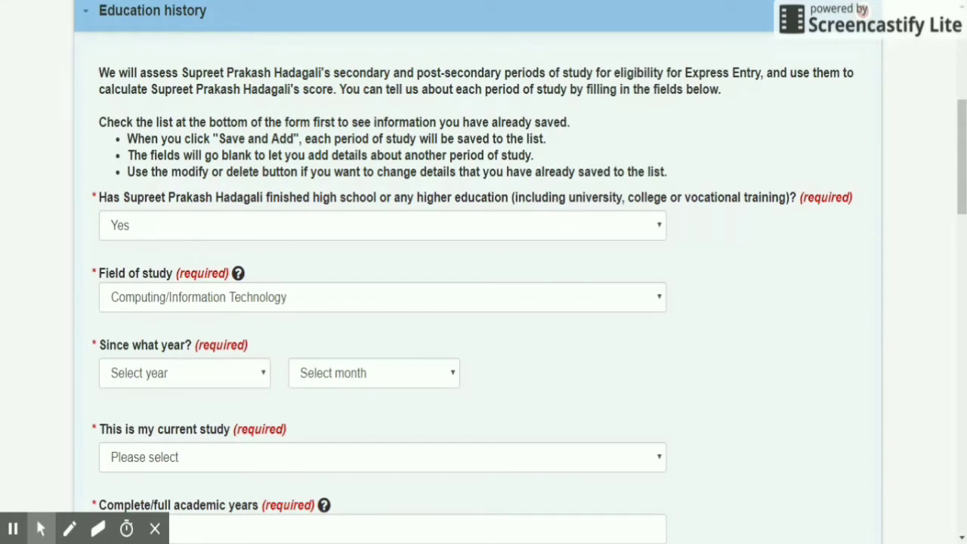
left_click(185, 373)
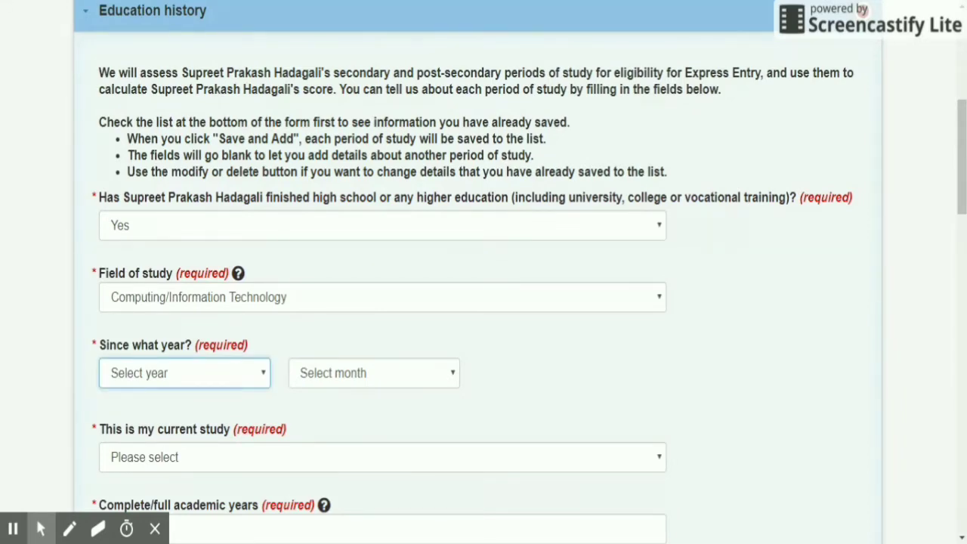
left_click(233, 371)
scroll(233, 372, "down", 1)
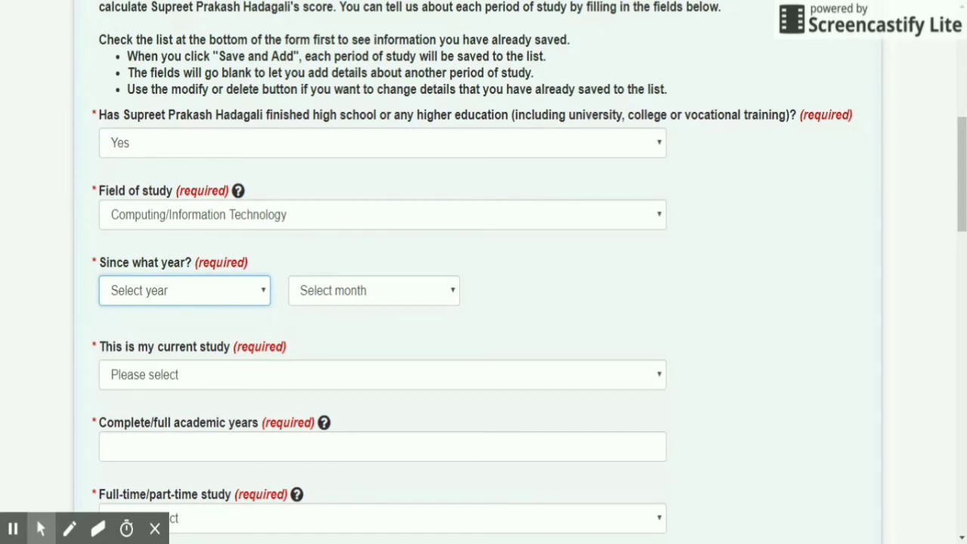
left_click(177, 106)
left_click(333, 293)
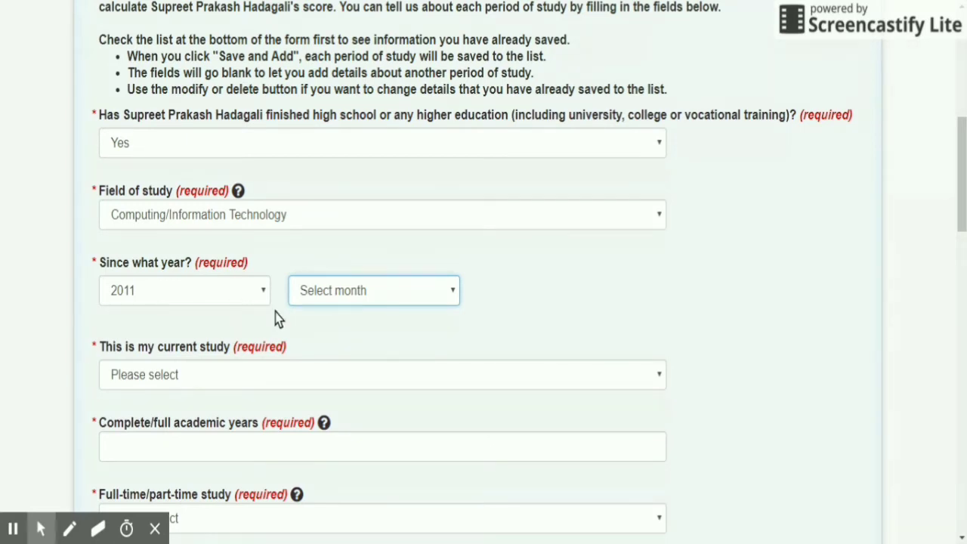
key("Down")
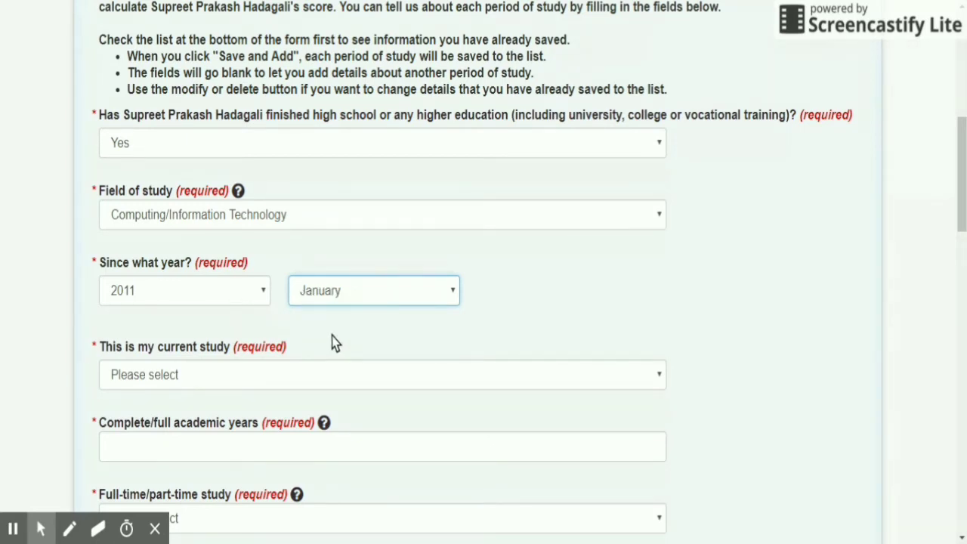
Mark this as the current study, with 4 complete academic years.
left_click(211, 384)
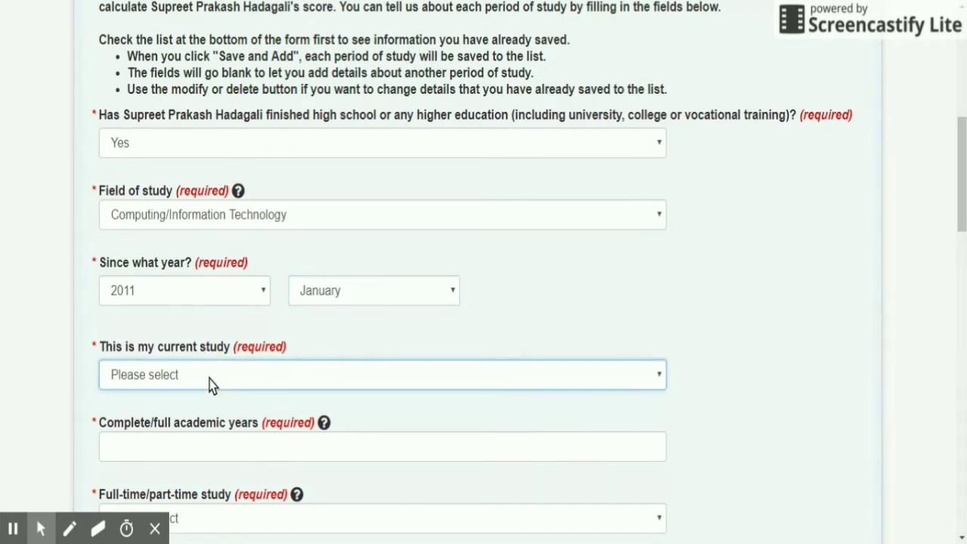
key("Down")
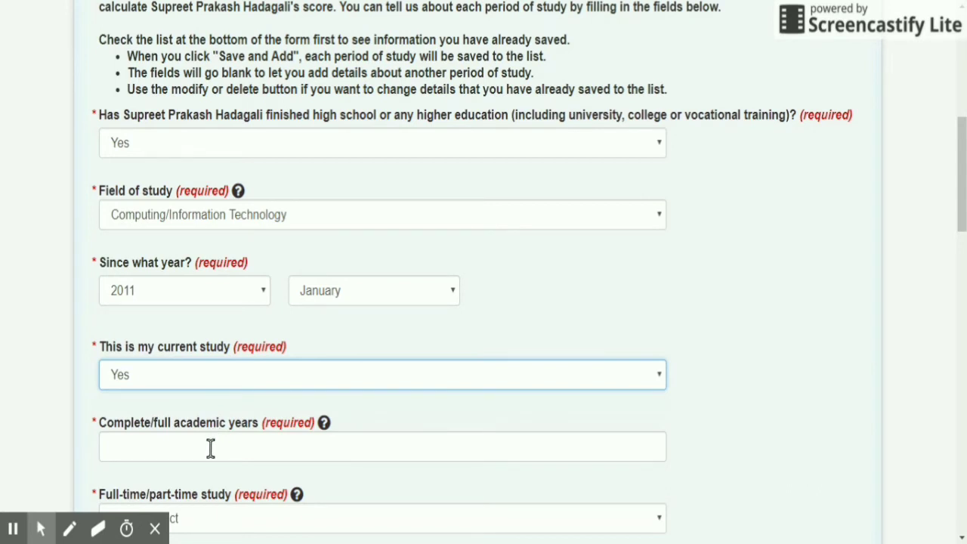
left_click(209, 448)
scroll(210, 448, "down", 2)
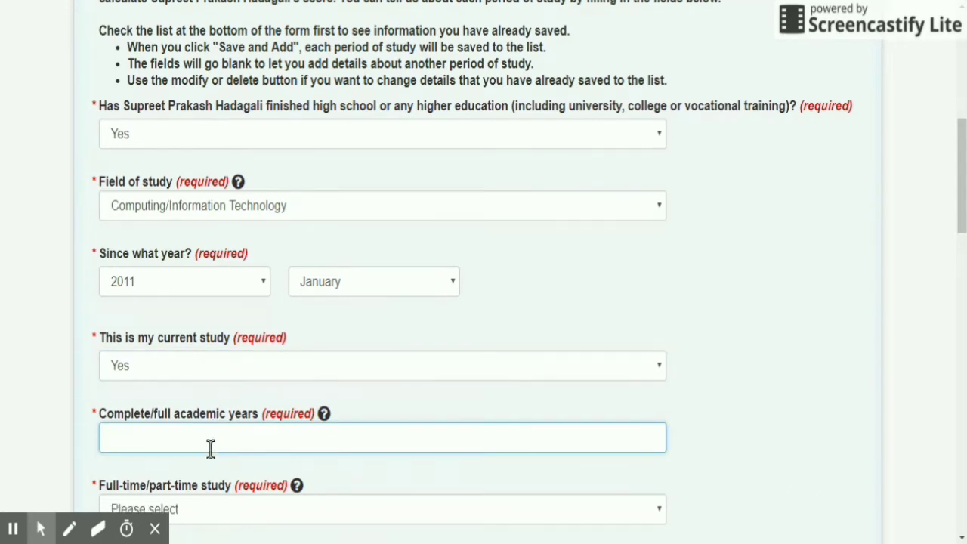
type("4")
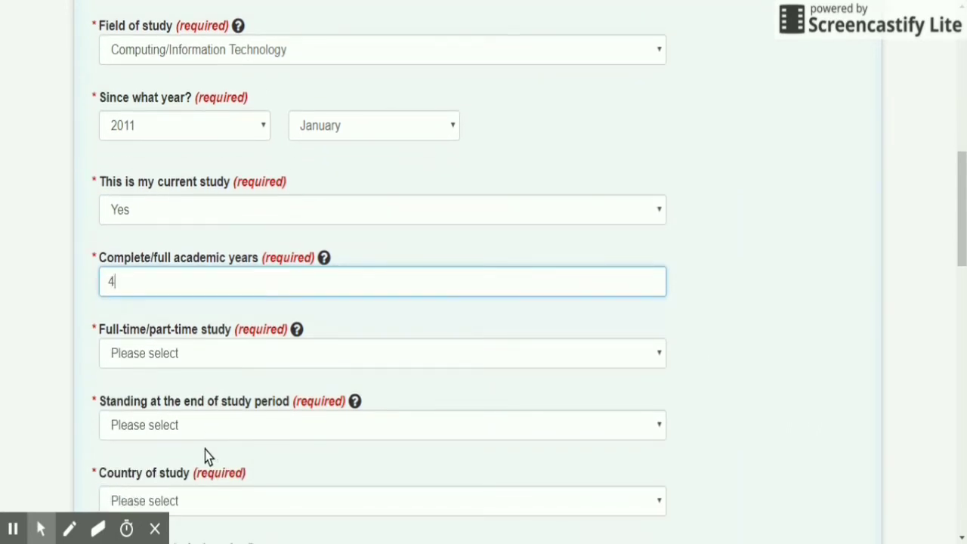
Set the study to Full Time, with standing Certificate or diploma or degree awarded.
left_click(198, 353)
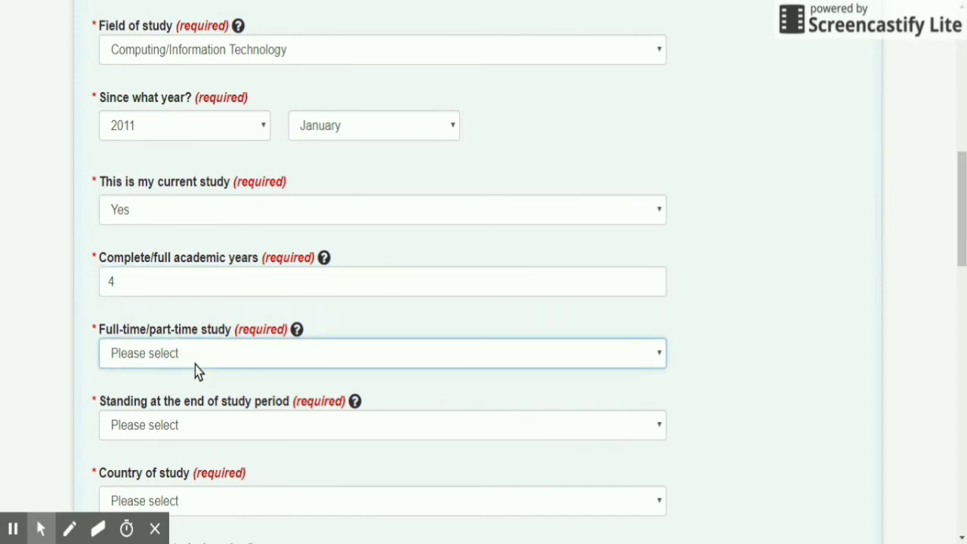
left_click(185, 395)
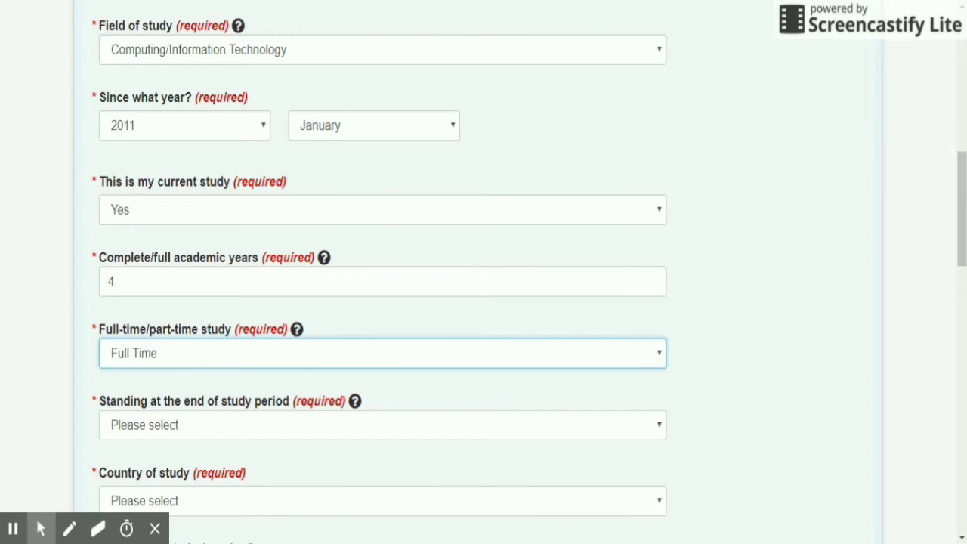
left_click(178, 427)
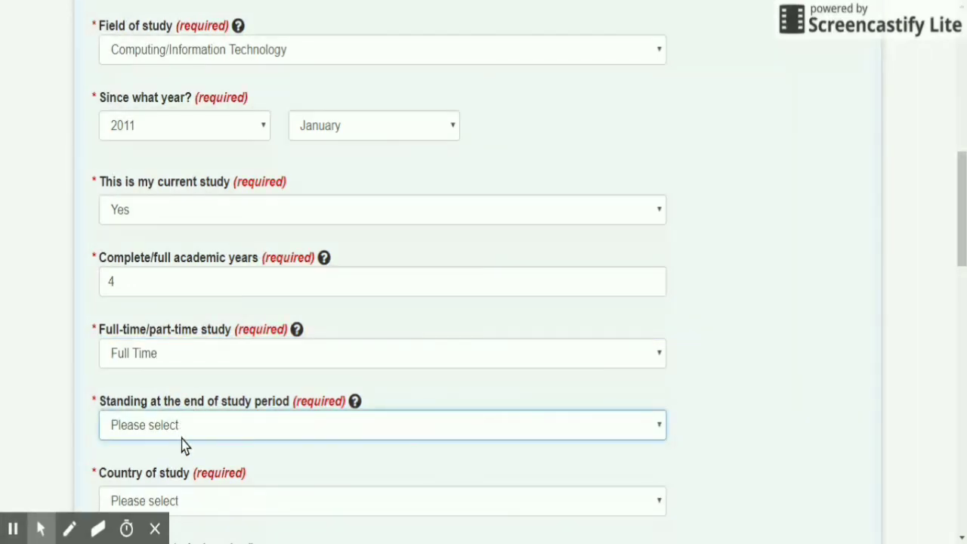
left_click(185, 481)
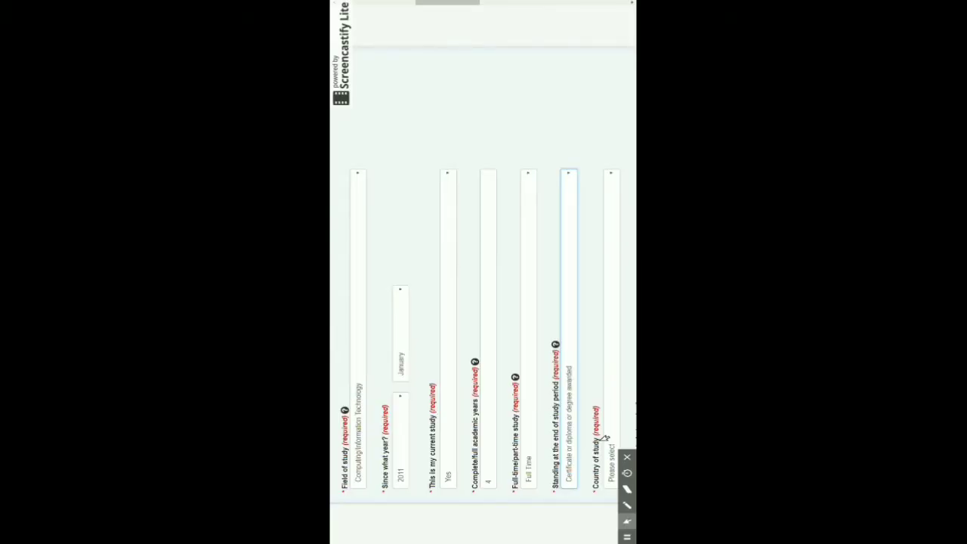